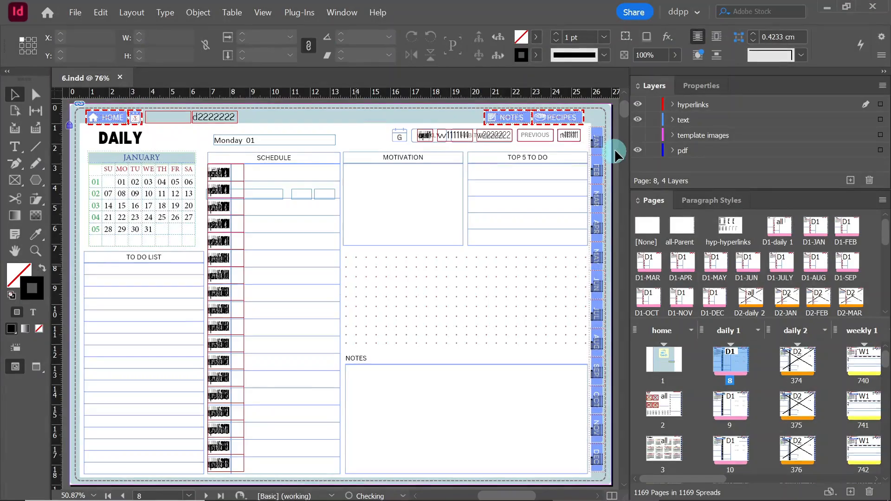
Step: Compare the D1-daily 1 parent's calendar link frame with the old and new designs by showing and hiding the template images layer
{"action": "left_click", "coordinate": [636, 135]}
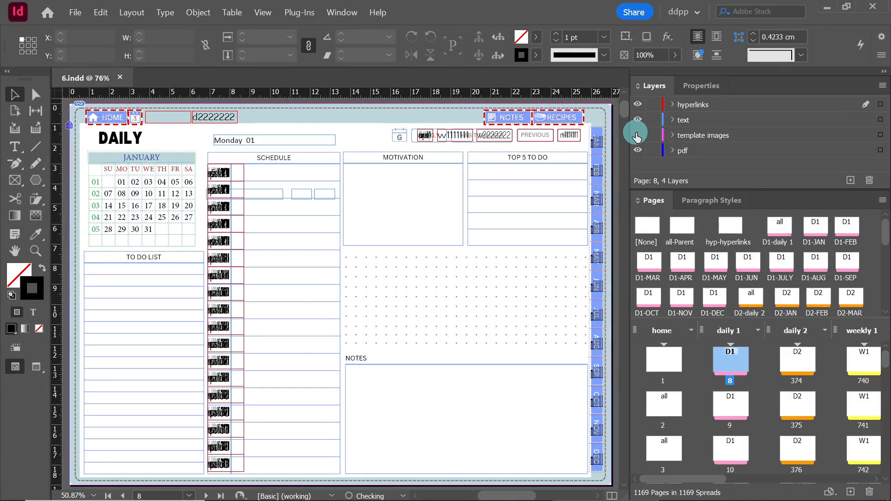
{"action": "left_click", "coordinate": [636, 135]}
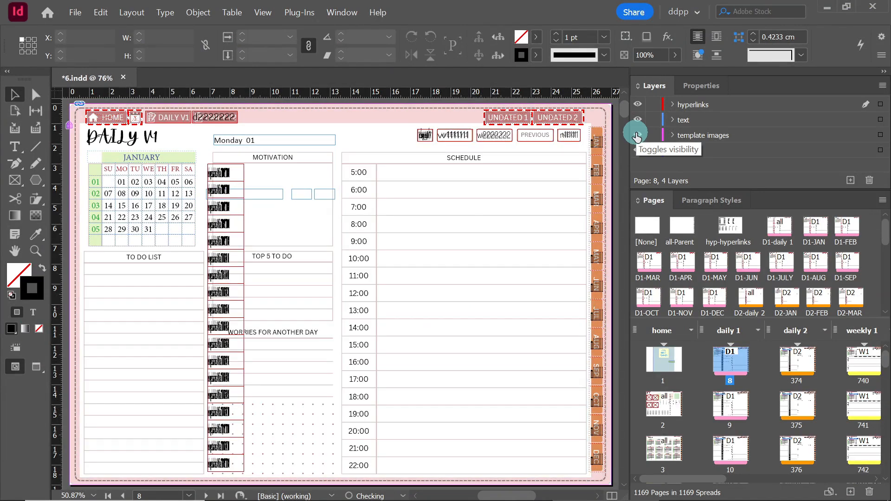
{"action": "double_click", "coordinate": [775, 228]}
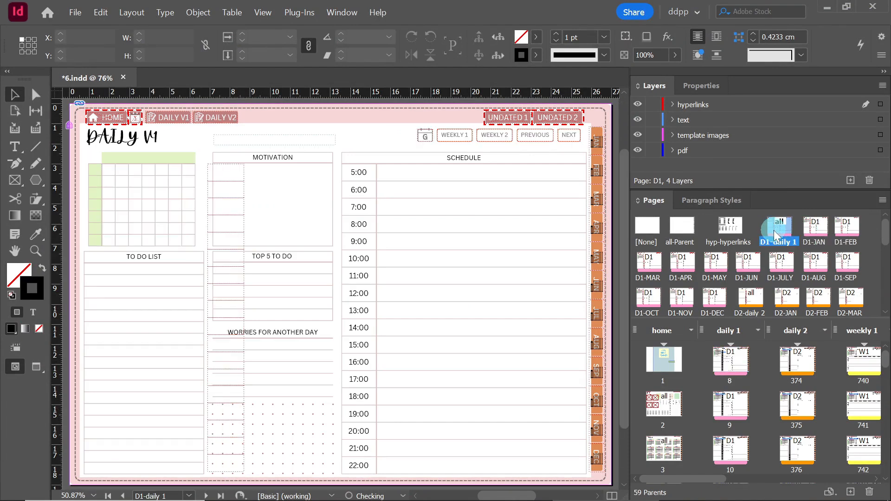
{"action": "left_click", "coordinate": [425, 134]}
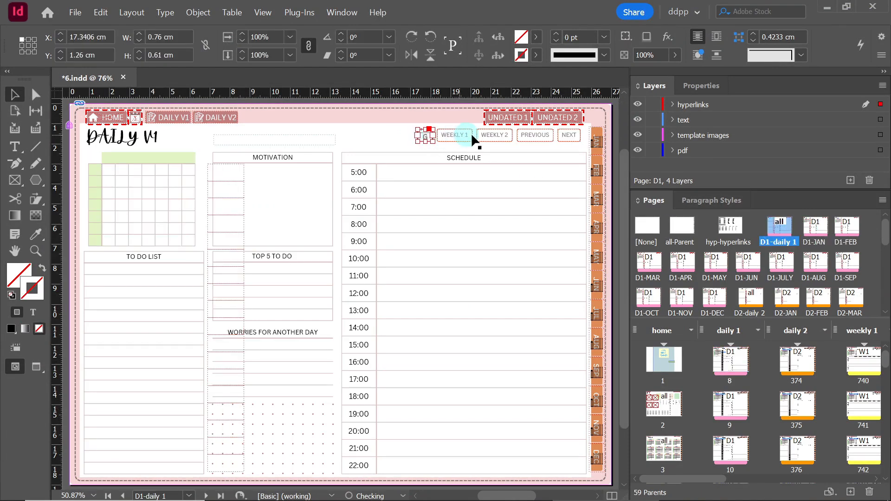
{"action": "left_click", "coordinate": [638, 135]}
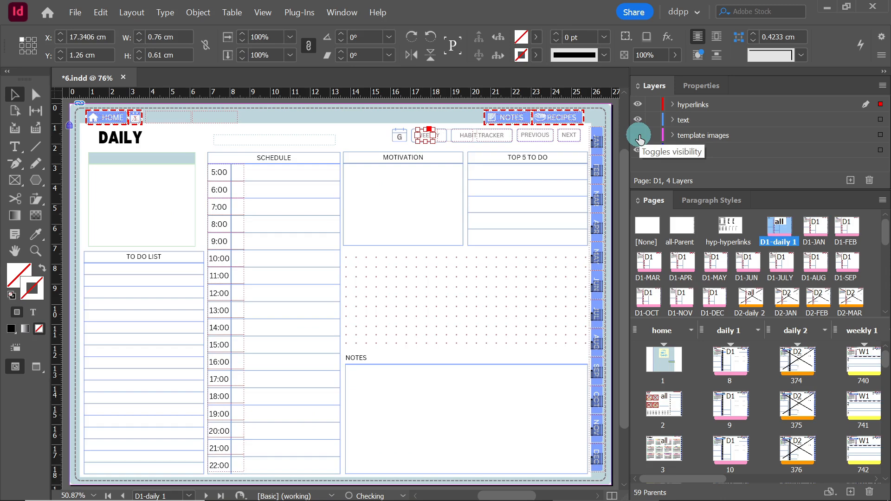
{"action": "key", "text": "z"}
{"action": "left_click_drag", "start_coordinate": [592, 109], "coordinate": [383, 167]}
{"action": "left_click", "coordinate": [15, 251]}
{"action": "left_click_drag", "start_coordinate": [170, 255], "coordinate": [196, 214]}
{"action": "left_click", "coordinate": [14, 94]}
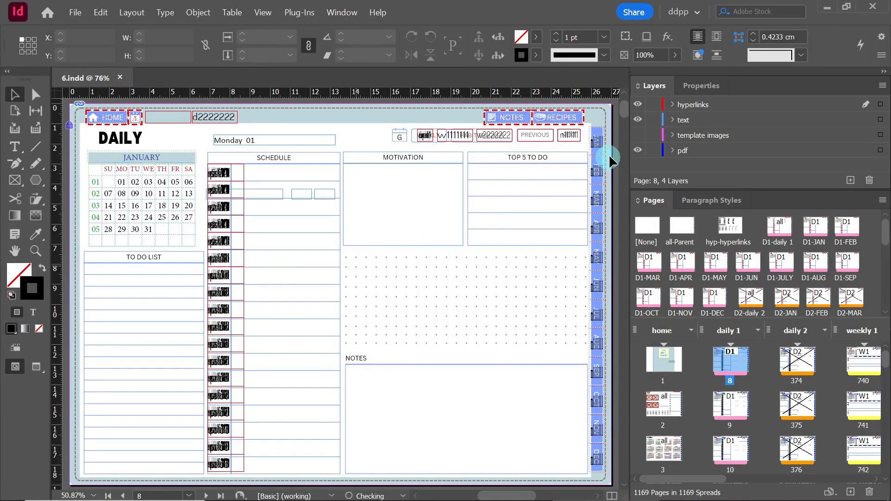
Step: Show the template images layer on page 8 and examine the old design's buttons with the hyperlinks layer hidden and shown
{"action": "left_click", "coordinate": [637, 135]}
{"action": "left_click", "coordinate": [637, 135]}
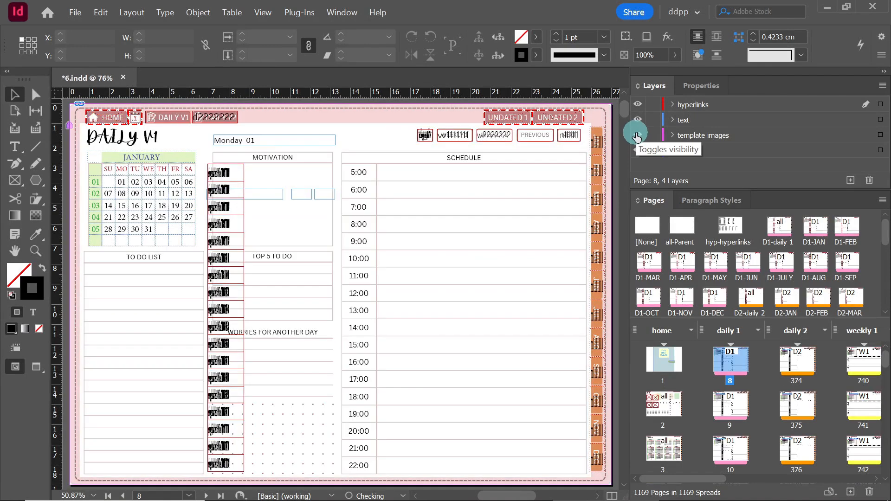
{"action": "left_click", "coordinate": [637, 106]}
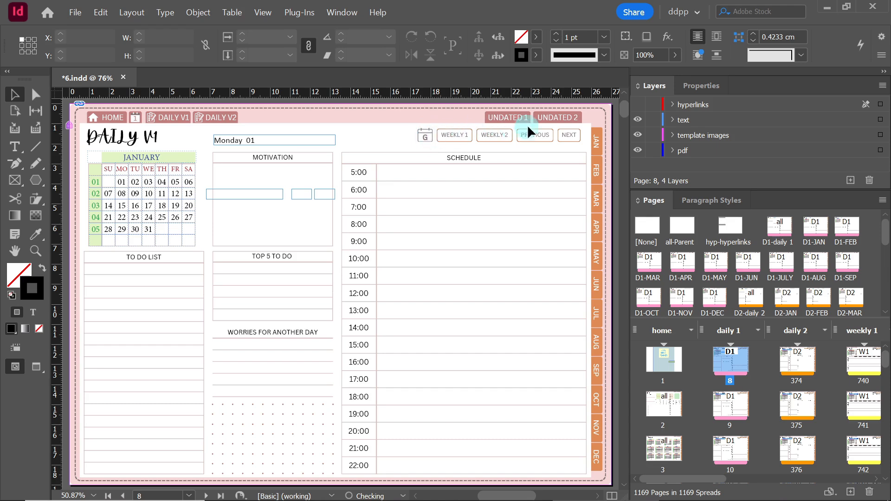
{"action": "left_click", "coordinate": [637, 105]}
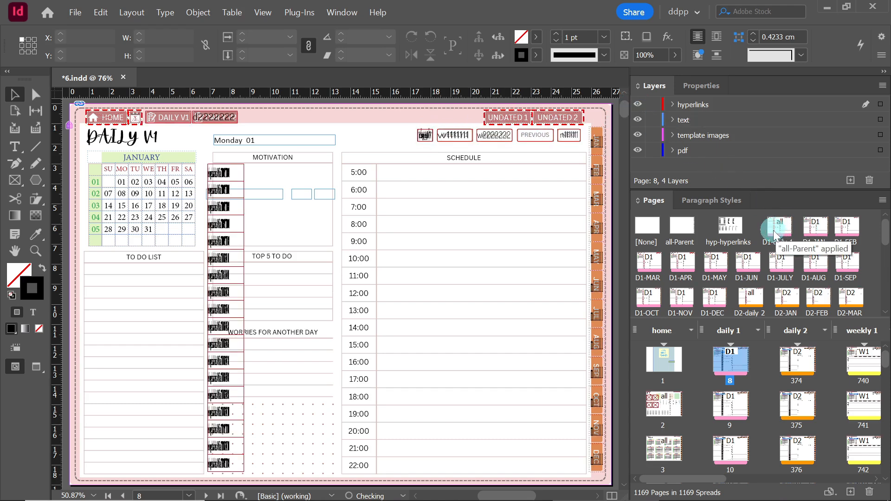
Step: On the D1-daily 1 parent, hide the template images layer and move the calendar link frame onto the new G icon at X 16.08 cm
{"action": "double_click", "coordinate": [773, 230]}
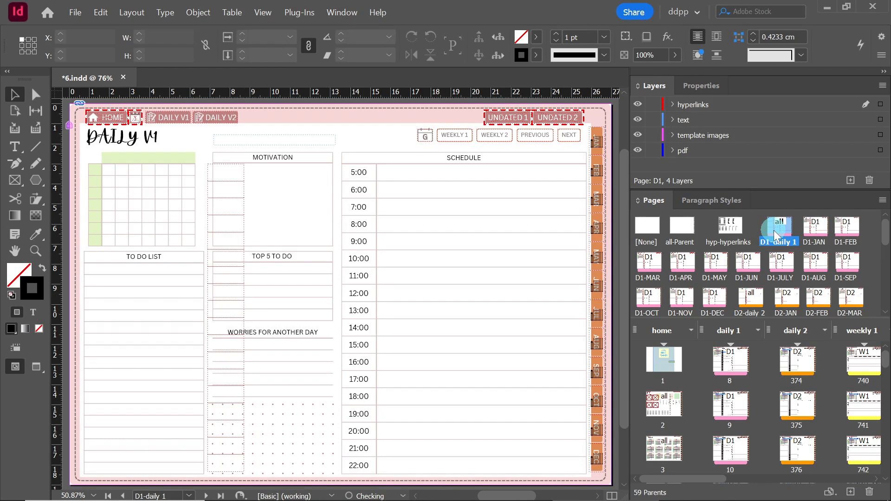
{"action": "left_click", "coordinate": [425, 134]}
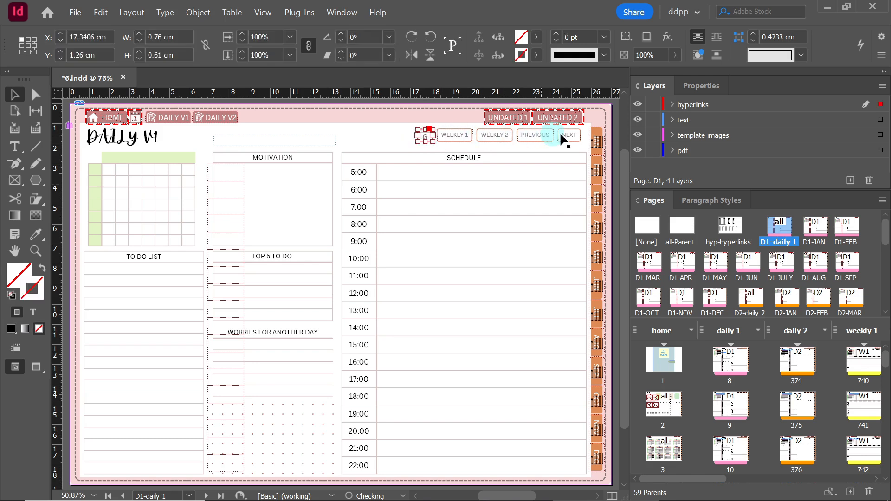
{"action": "left_click", "coordinate": [638, 135]}
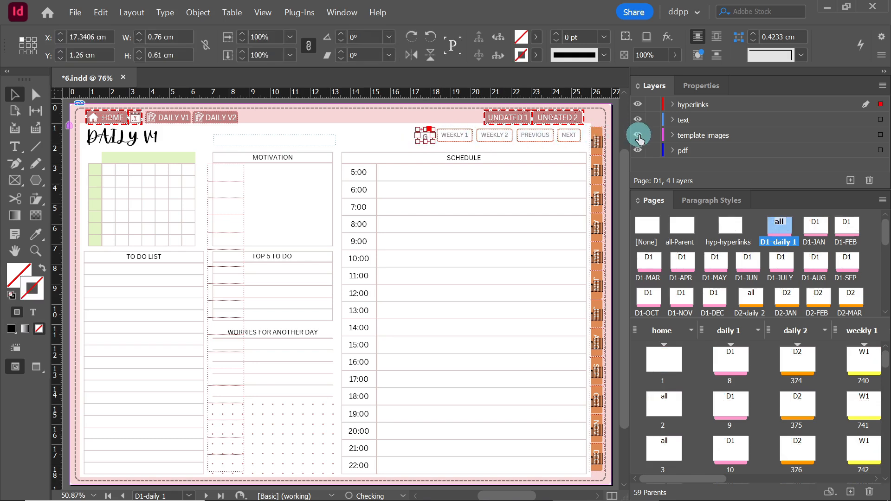
{"action": "left_click", "coordinate": [639, 135]}
{"action": "left_click", "coordinate": [35, 250]}
{"action": "left_click_drag", "start_coordinate": [598, 110], "coordinate": [382, 167]}
{"action": "key", "text": "space"}
{"action": "left_click_drag", "start_coordinate": [187, 247], "coordinate": [288, 174]}
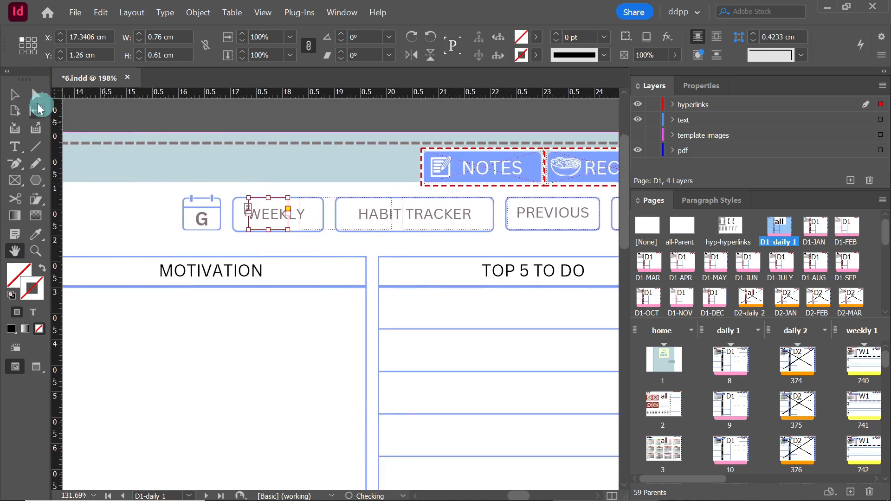
{"action": "left_click_drag", "start_coordinate": [260, 211], "coordinate": [193, 215]}
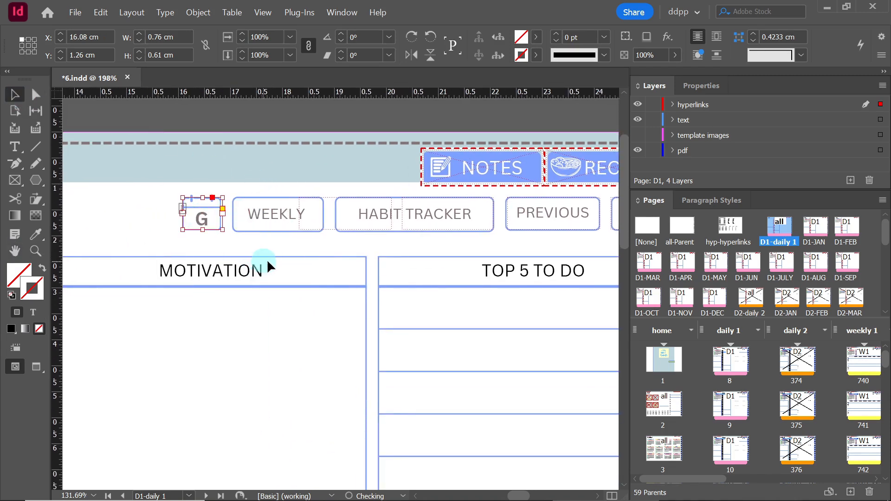
Step: Check the position of the calendar link over the G icon on daily pages 8 and 9
{"action": "double_click", "coordinate": [730, 369]}
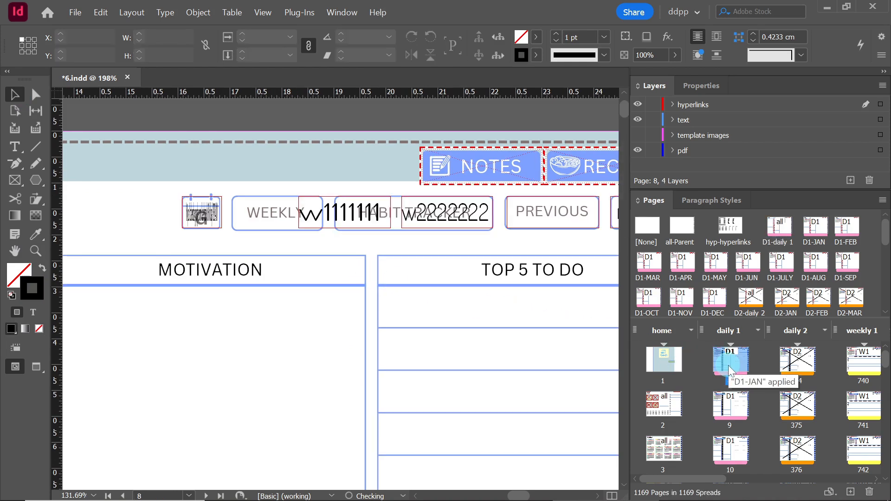
{"action": "left_click", "coordinate": [203, 216]}
{"action": "left_click", "coordinate": [576, 344]}
{"action": "left_click", "coordinate": [737, 407]}
{"action": "double_click", "coordinate": [736, 408]}
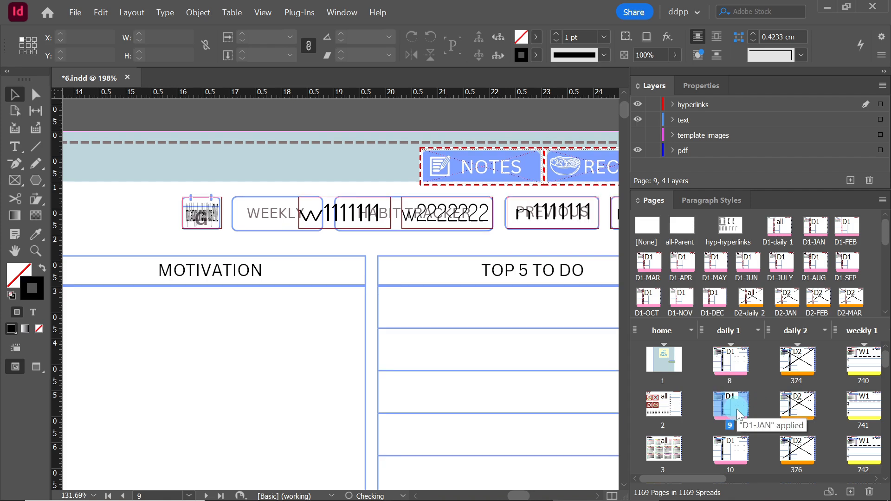
Step: Move the WEEKLY 1 link frame on the D1-daily 1 parent onto the new WEEKLY button at X 17.04 cm and check it on page 8
{"action": "double_click", "coordinate": [780, 232]}
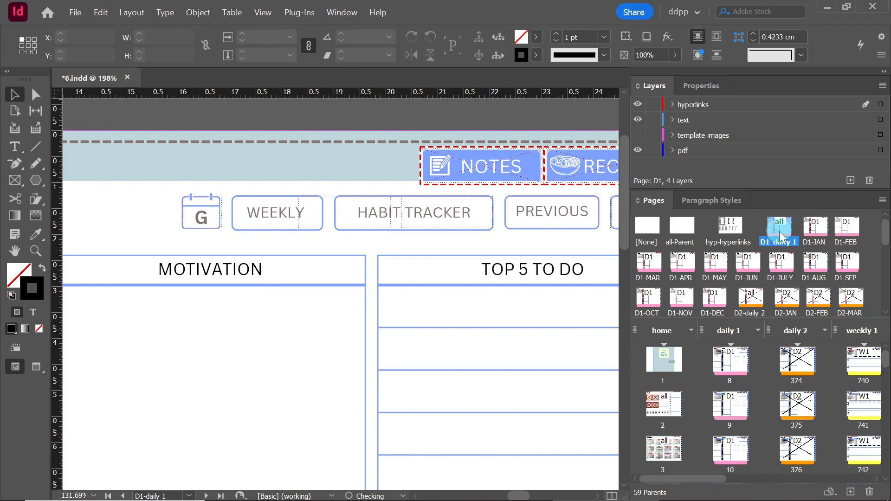
{"action": "left_click", "coordinate": [638, 135]}
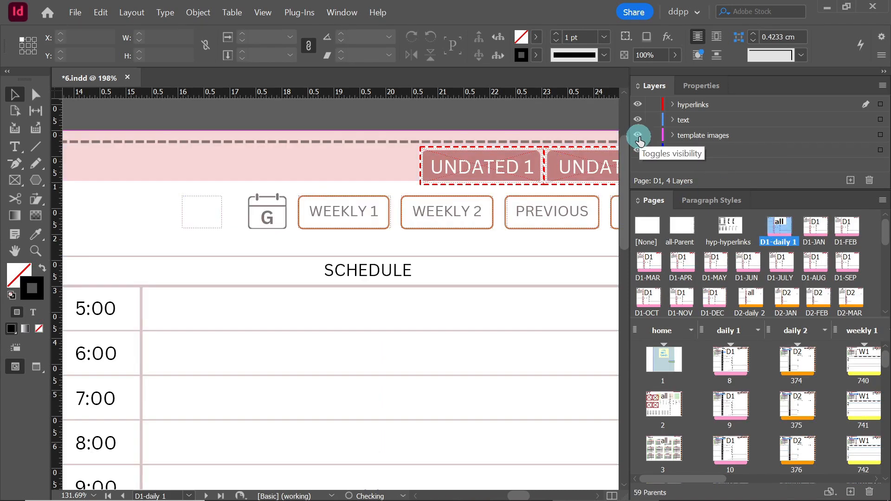
{"action": "left_click", "coordinate": [368, 196]}
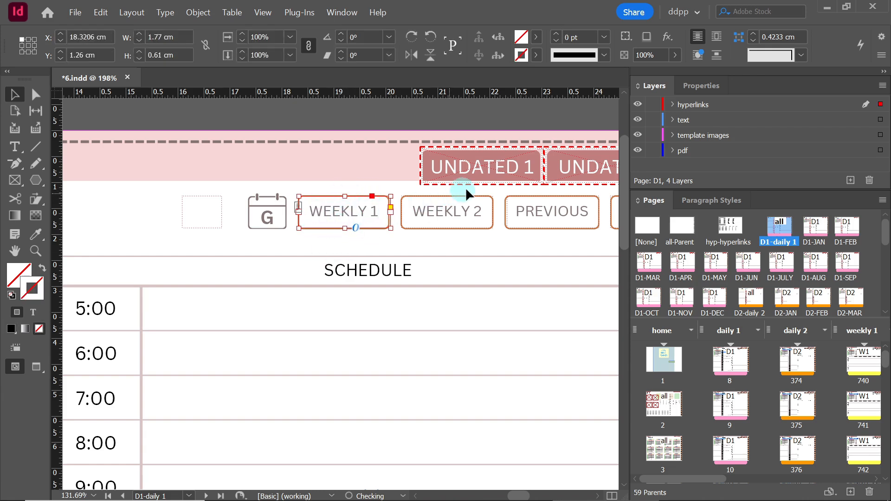
{"action": "left_click", "coordinate": [638, 135]}
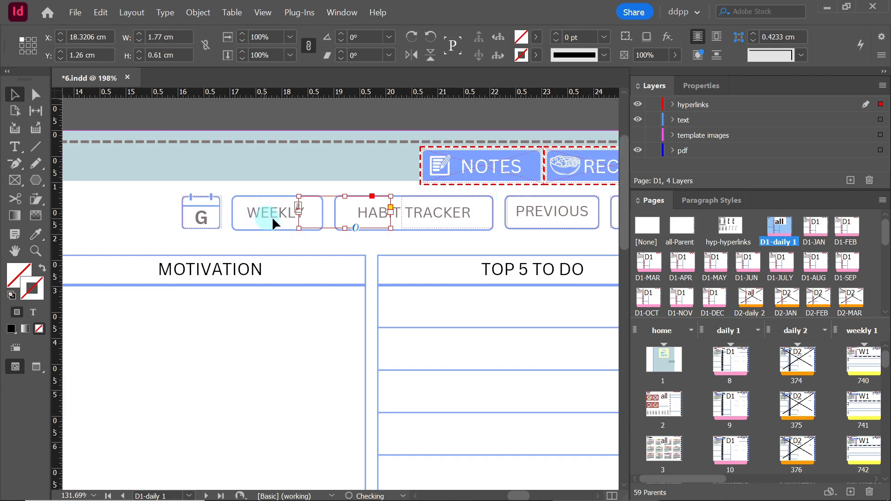
{"action": "left_click_drag", "start_coordinate": [333, 211], "coordinate": [269, 210]}
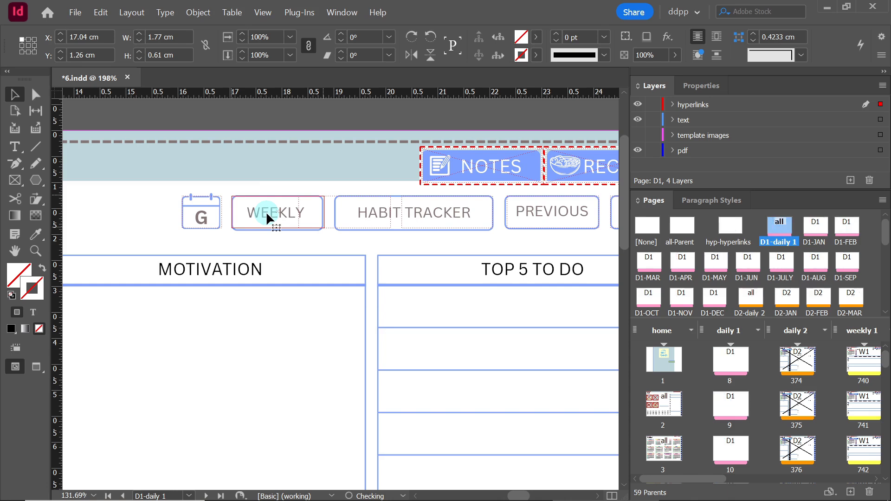
{"action": "double_click", "coordinate": [737, 367]}
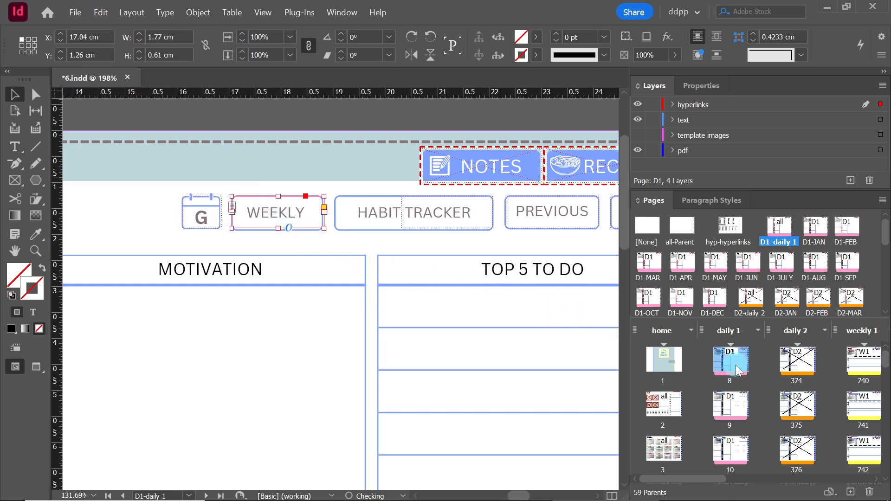
{"action": "left_click", "coordinate": [306, 217]}
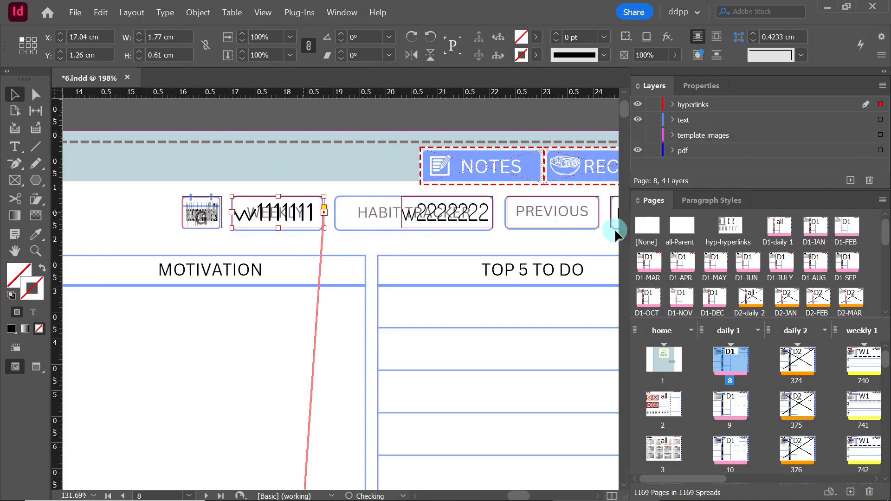
Step: On the D1-daily 1 parent, move the WEEKLY 2 link frame onto the HABIT TRACKER button at X 19.01 cm and widen it to 3.07 cm
{"action": "double_click", "coordinate": [773, 232]}
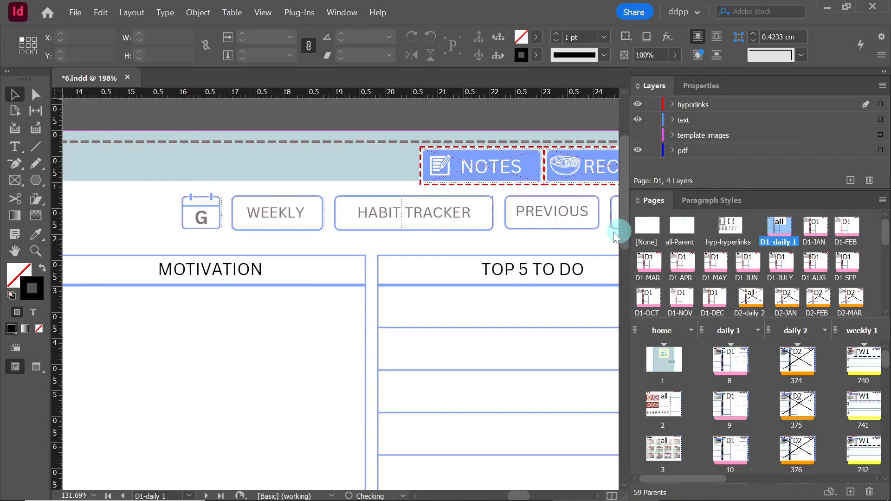
{"action": "left_click", "coordinate": [450, 218]}
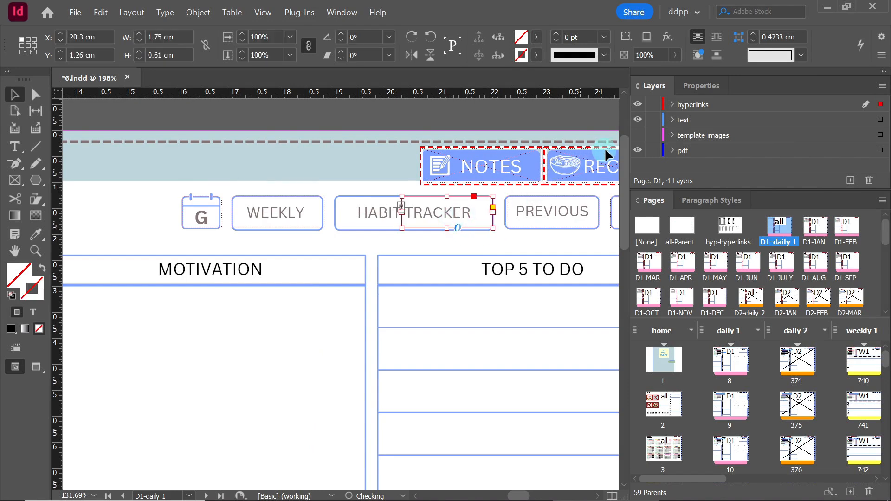
{"action": "left_click", "coordinate": [637, 135]}
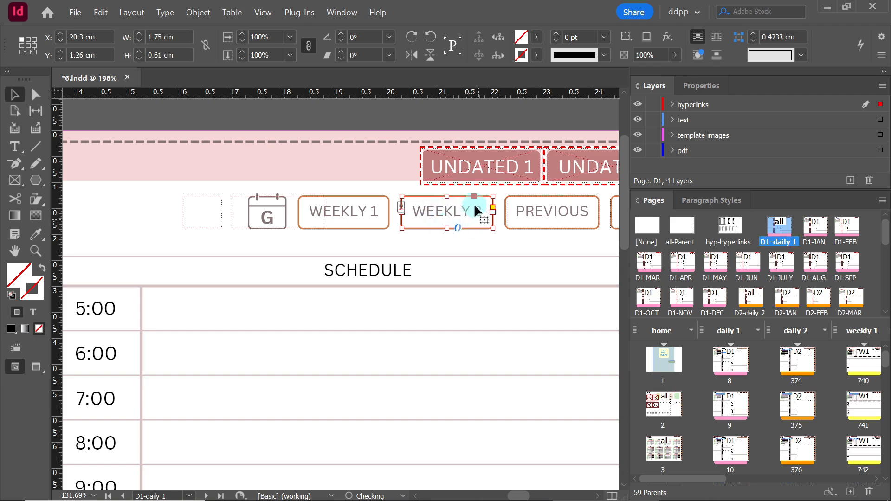
{"action": "left_click", "coordinate": [454, 252]}
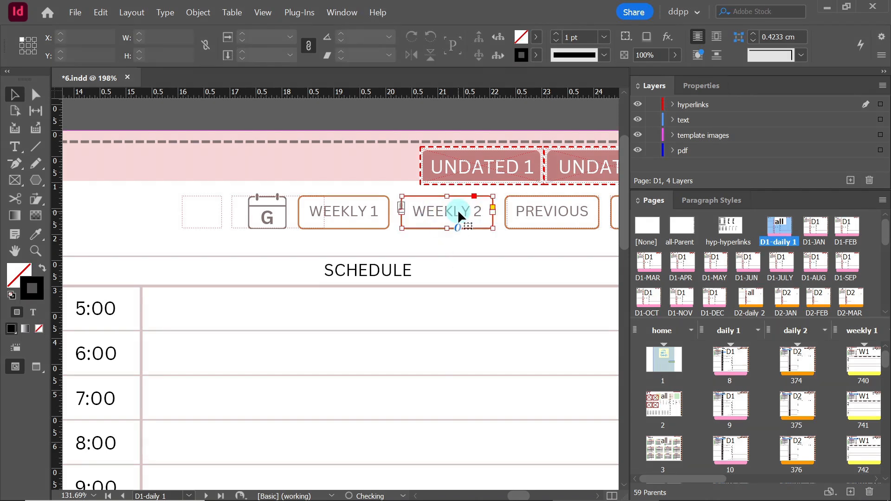
{"action": "left_click", "coordinate": [458, 212]}
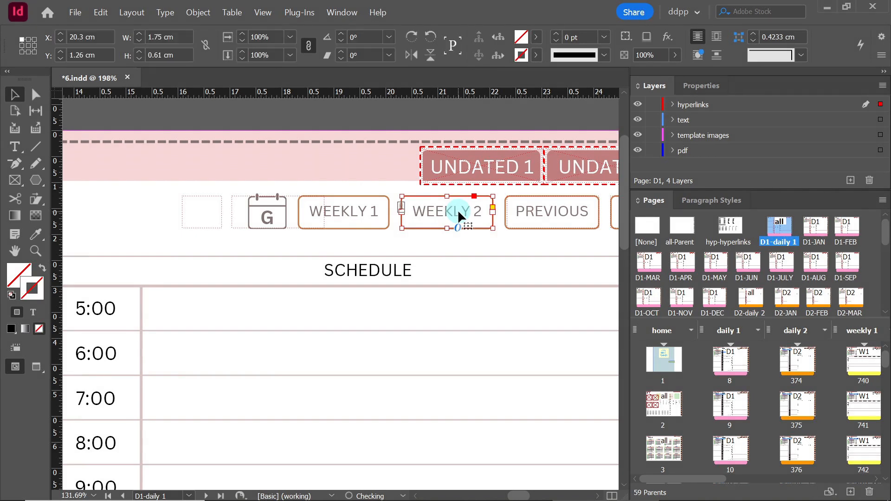
{"action": "left_click", "coordinate": [637, 135]}
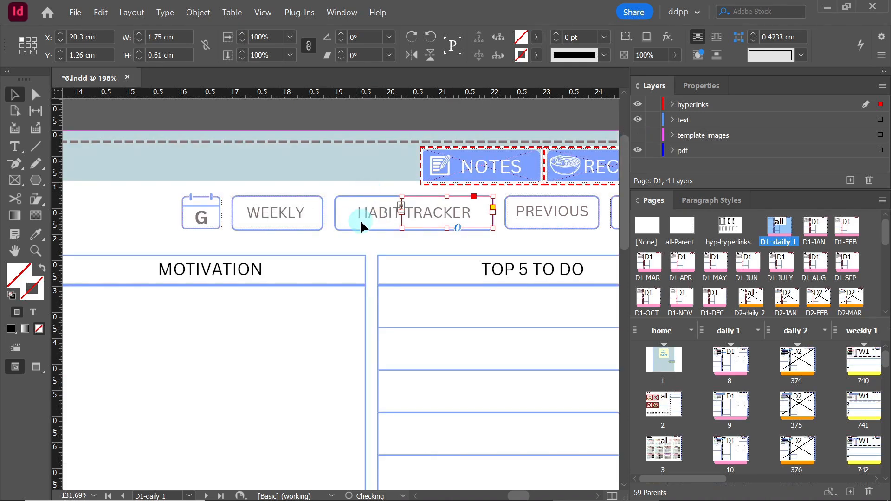
{"action": "left_click_drag", "start_coordinate": [439, 210], "coordinate": [375, 213]}
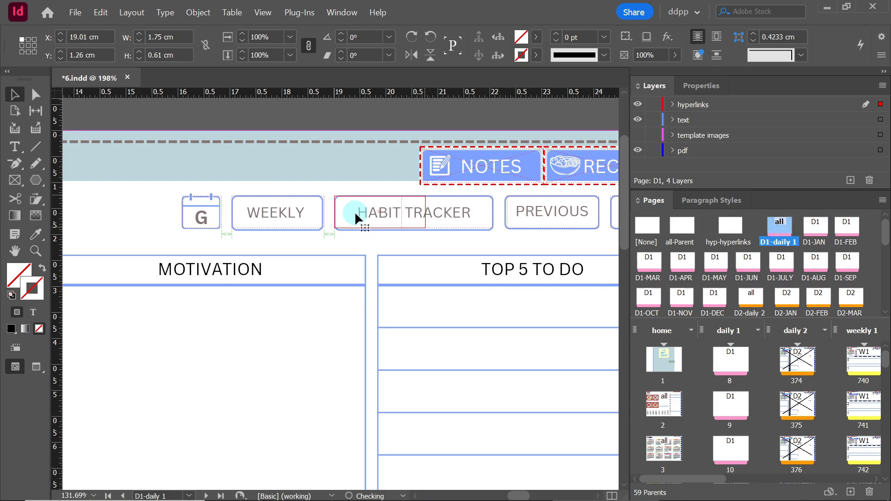
{"action": "left_click", "coordinate": [361, 212]}
{"action": "left_click_drag", "start_coordinate": [401, 212], "coordinate": [493, 213]}
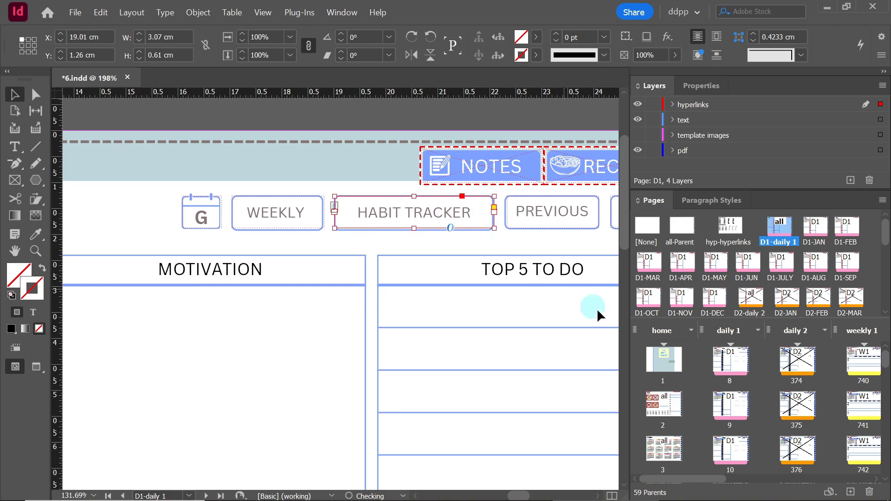
Step: On page 8, set the horizontal scale of the w2222222 link text over the HABIT TRACKER button to 159%
{"action": "double_click", "coordinate": [731, 363]}
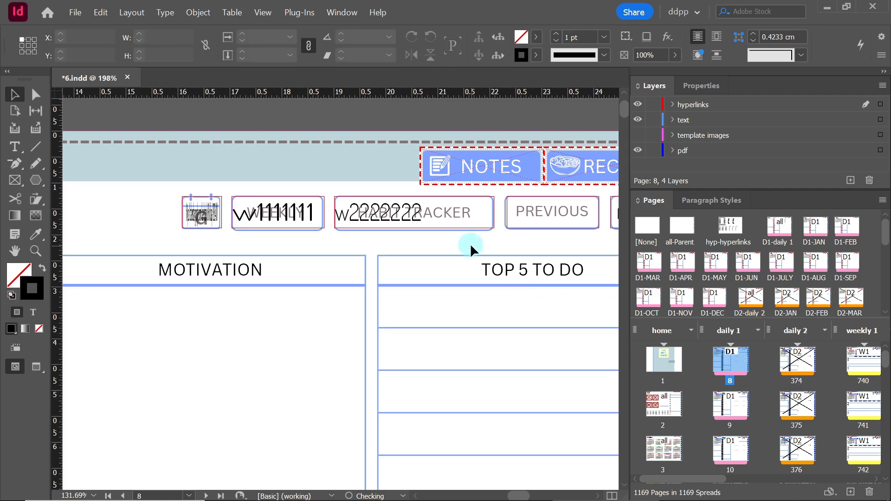
{"action": "left_click", "coordinate": [24, 156]}
{"action": "left_click", "coordinate": [392, 211]}
{"action": "key", "text": "ctrl+a"}
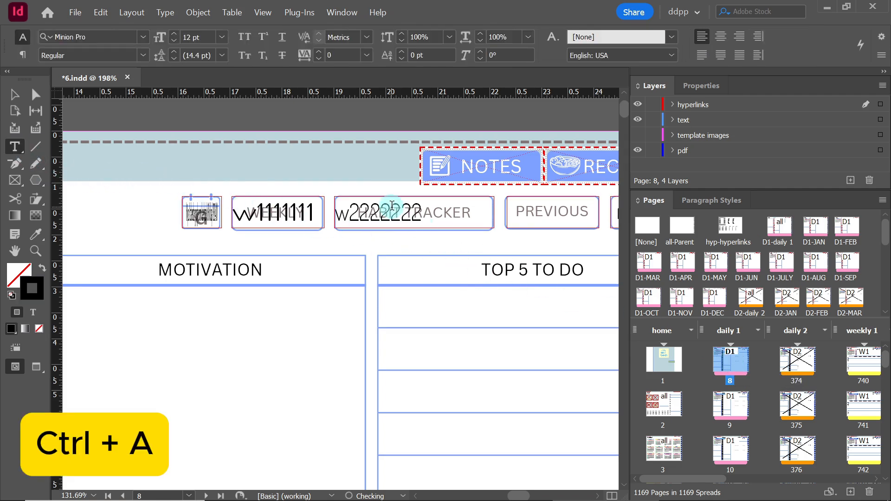
{"action": "left_click", "coordinate": [480, 34]}
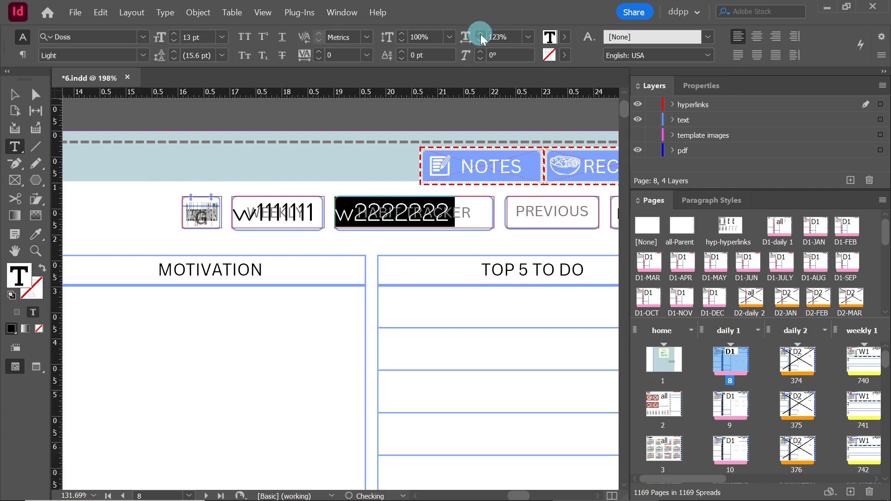
{"action": "left_click", "coordinate": [480, 34]}
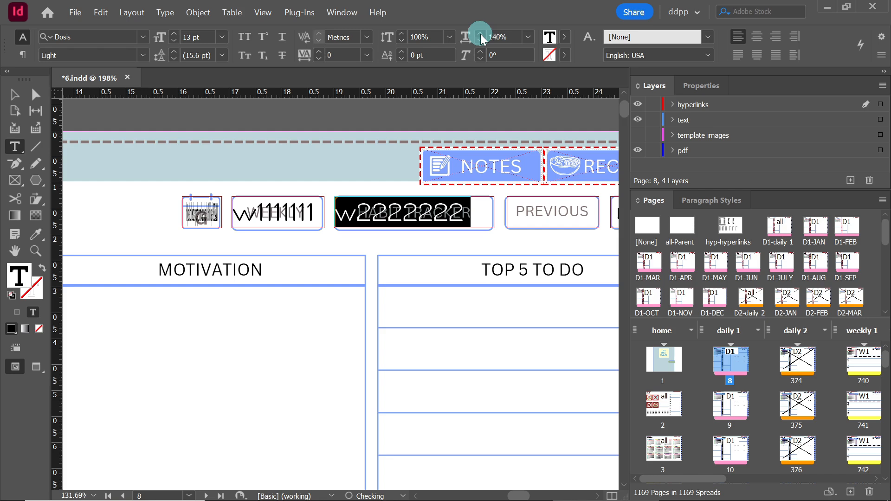
{"action": "left_click", "coordinate": [481, 34]}
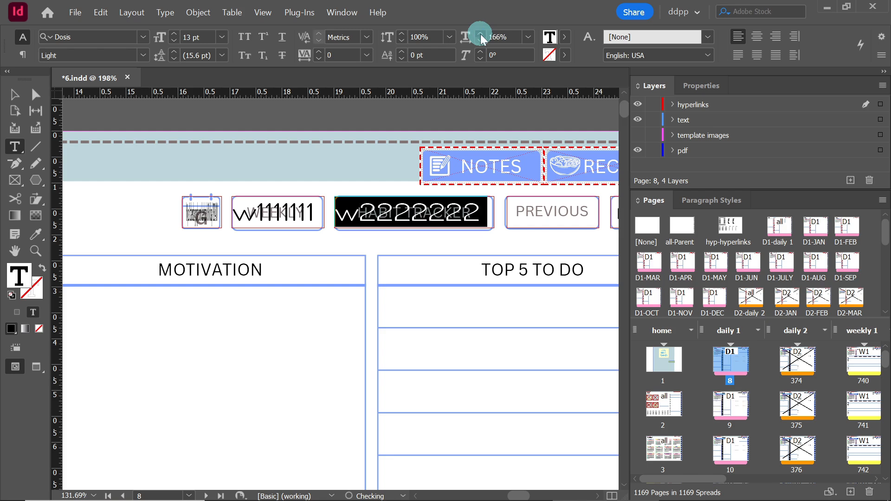
{"action": "left_click", "coordinate": [481, 40]}
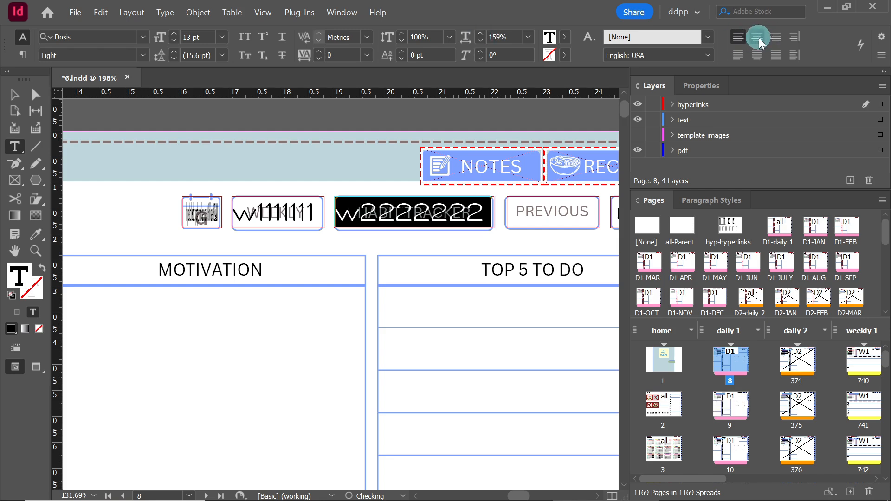
Step: Center the w2222222 link text in its frame and check how it covers the HABIT TRACKER button
{"action": "left_click", "coordinate": [758, 41]}
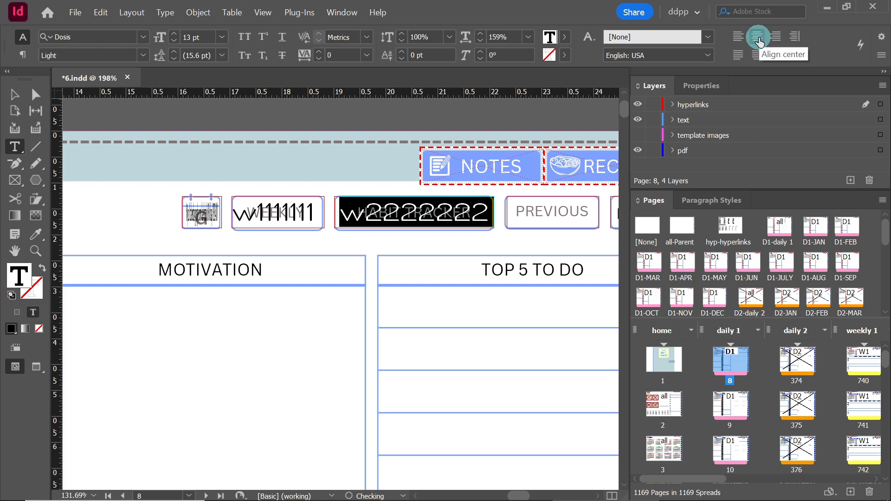
{"action": "left_click", "coordinate": [429, 219]}
{"action": "double_click", "coordinate": [429, 219]}
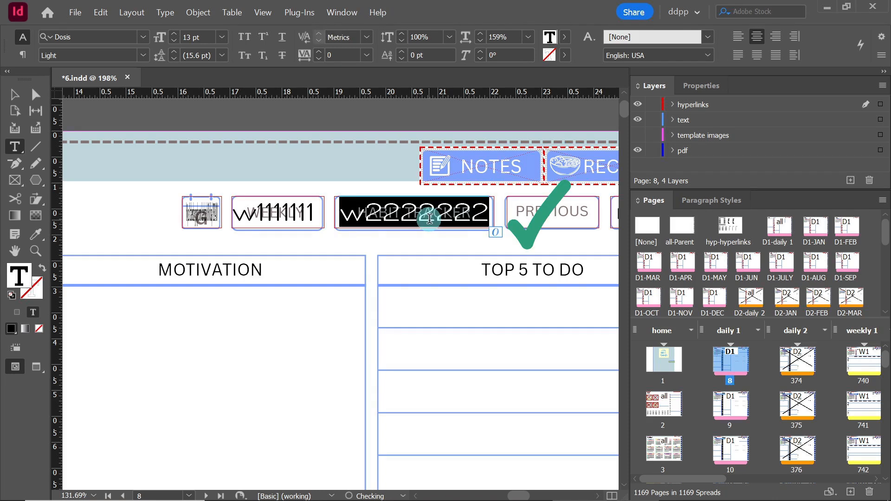
{"action": "left_click", "coordinate": [430, 219]}
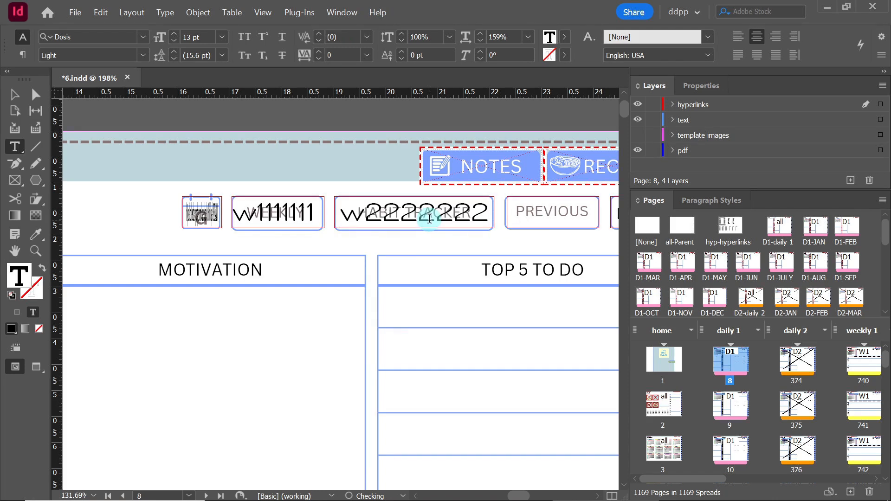
Step: On the D1-daily 1 parent, compare the PREVIOUS and NEXT link frames against the old design by toggling the template images layer
{"action": "double_click", "coordinate": [779, 227]}
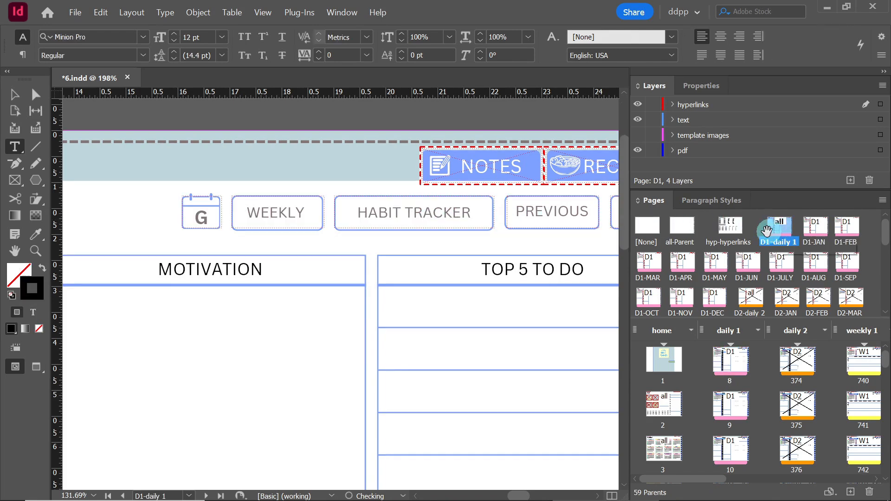
{"action": "left_click_drag", "start_coordinate": [517, 497], "coordinate": [520, 498]}
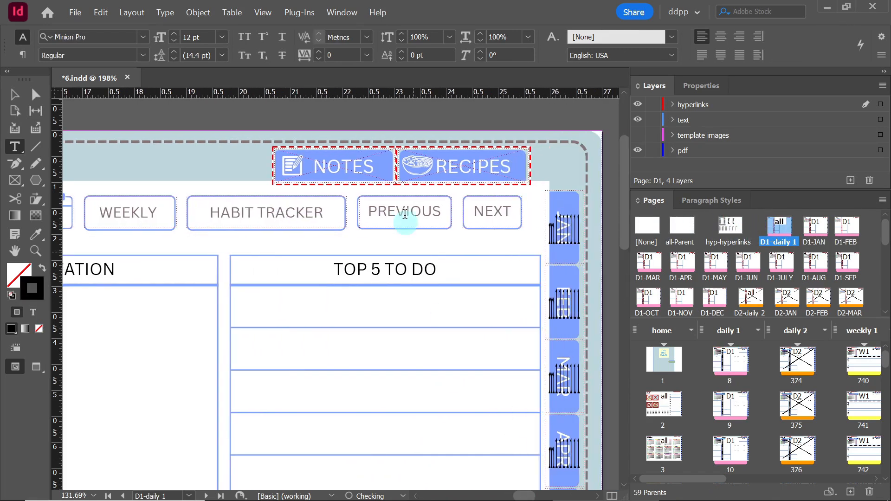
{"action": "left_click", "coordinate": [13, 93]}
{"action": "left_click", "coordinate": [400, 211]}
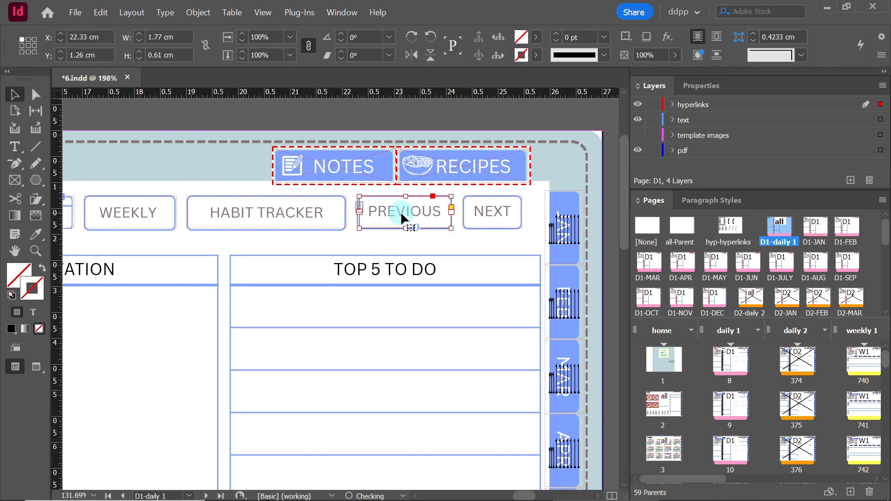
{"action": "left_click", "coordinate": [638, 138]}
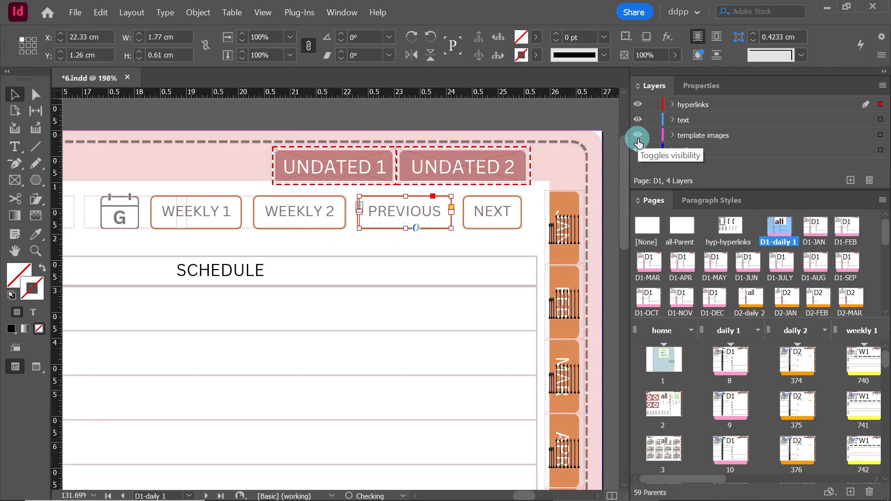
{"action": "left_click", "coordinate": [638, 135]}
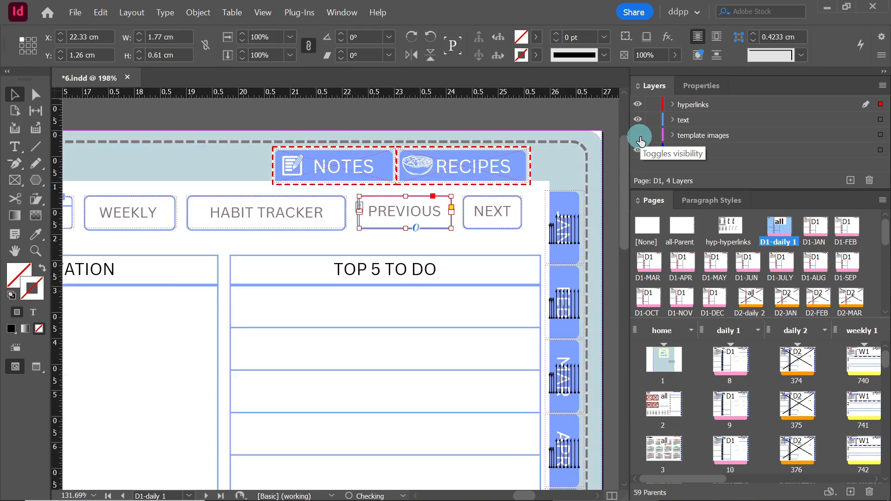
{"action": "left_click", "coordinate": [511, 210]}
{"action": "left_click", "coordinate": [635, 136]}
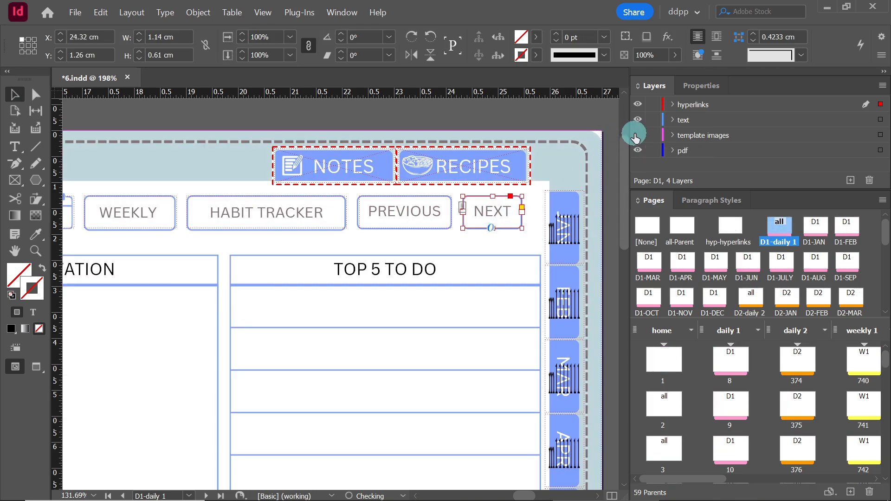
{"action": "left_click", "coordinate": [635, 136]}
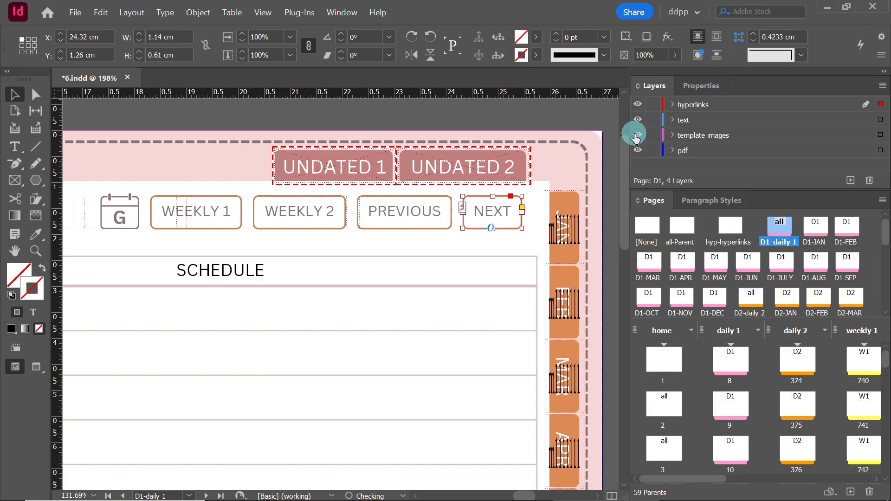
{"action": "left_click_drag", "start_coordinate": [736, 216], "coordinate": [776, 230]}
{"action": "left_click", "coordinate": [435, 224]}
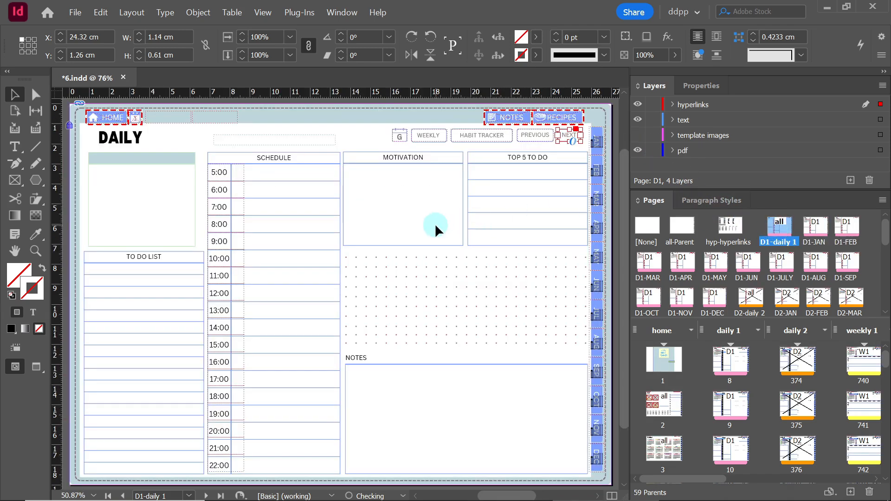
Step: Save the document as a new InDesign file named 7
{"action": "left_click", "coordinate": [73, 14]}
{"action": "left_click", "coordinate": [146, 116]}
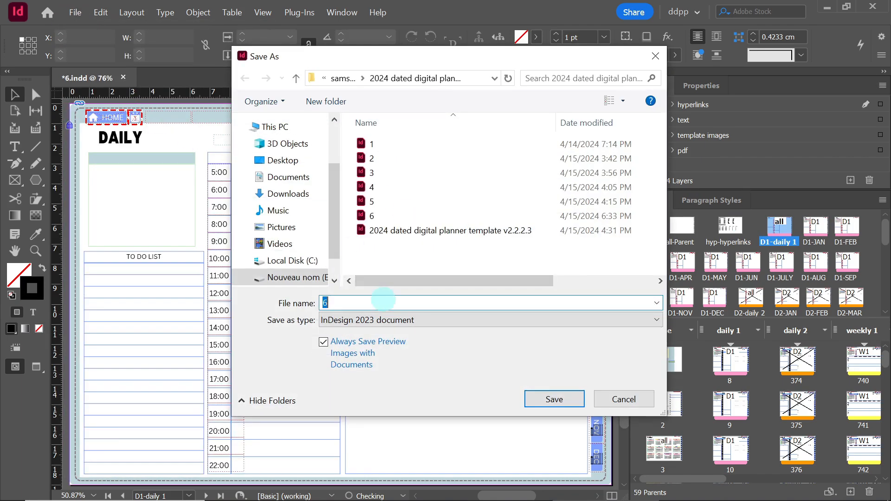
{"action": "key", "text": "Return"}
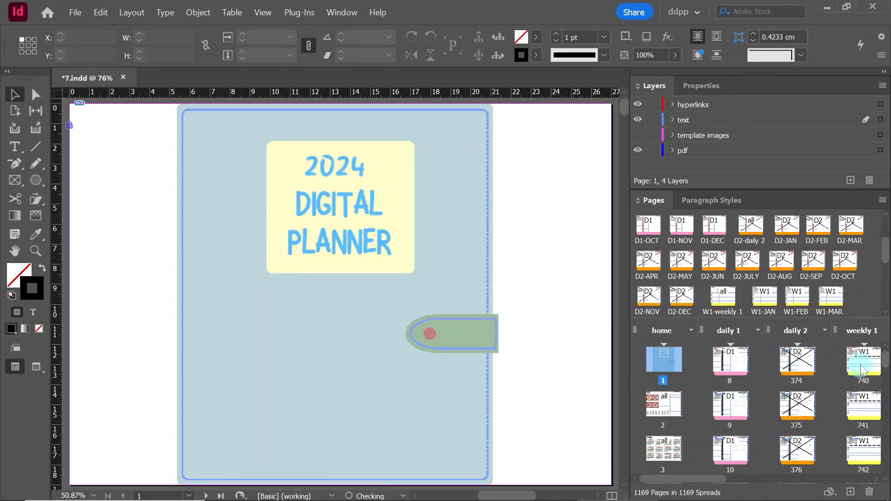
Step: On page 740, color all the weekday and date header text above the schedule green, #23841e
{"action": "double_click", "coordinate": [862, 367]}
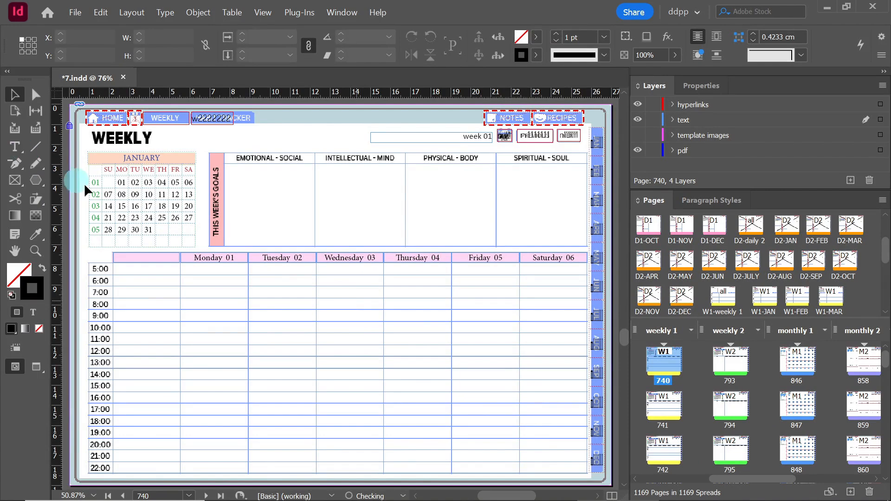
{"action": "double_click", "coordinate": [223, 258]}
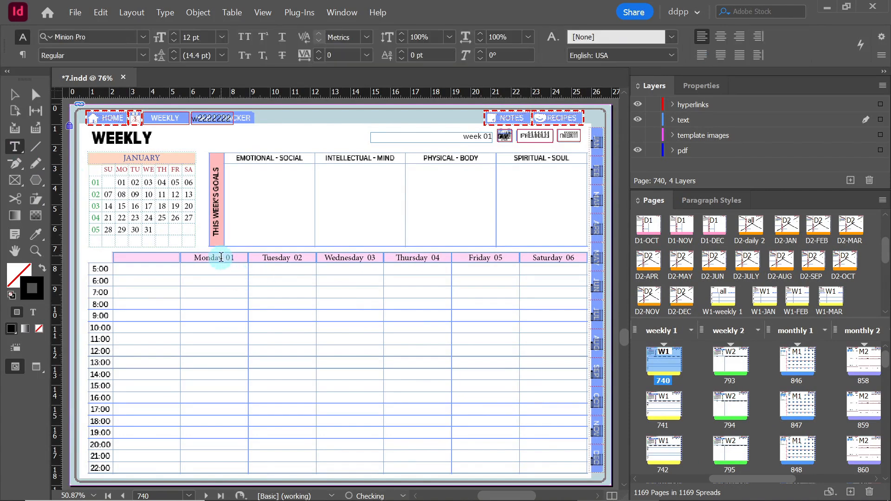
{"action": "key", "text": "ctrl+a"}
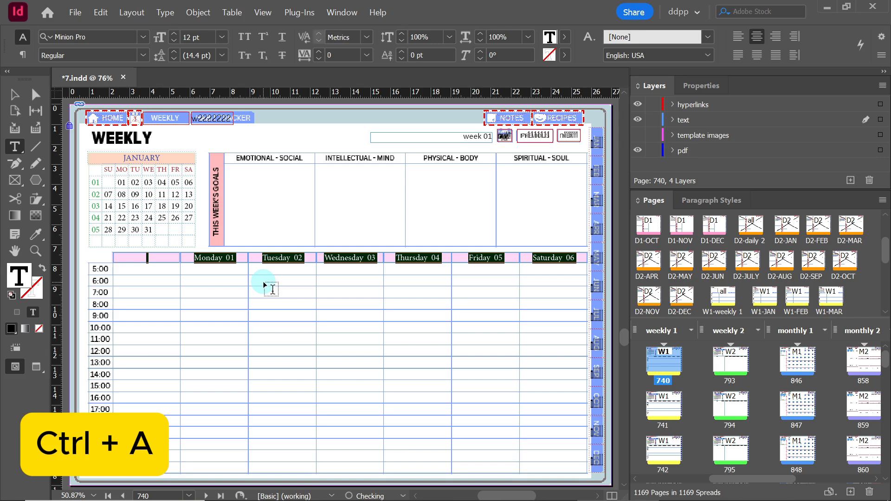
{"action": "double_click", "coordinate": [19, 277]}
{"action": "mouse_move", "coordinate": [84, 278]}
{"action": "left_mouse_down"}
{"action": "mouse_move", "coordinate": [88, 269]}
{"action": "mouse_move", "coordinate": [89, 293]}
{"action": "left_mouse_up"}
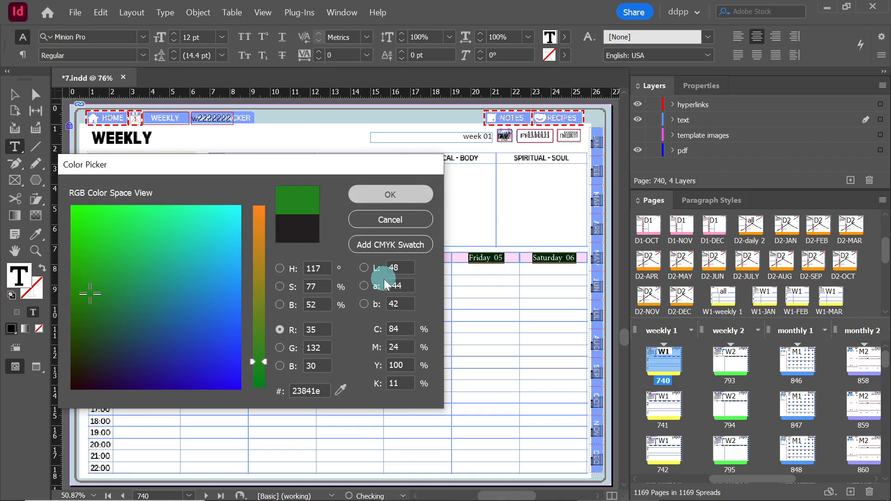
{"action": "key", "text": "Return"}
{"action": "left_click", "coordinate": [14, 94]}
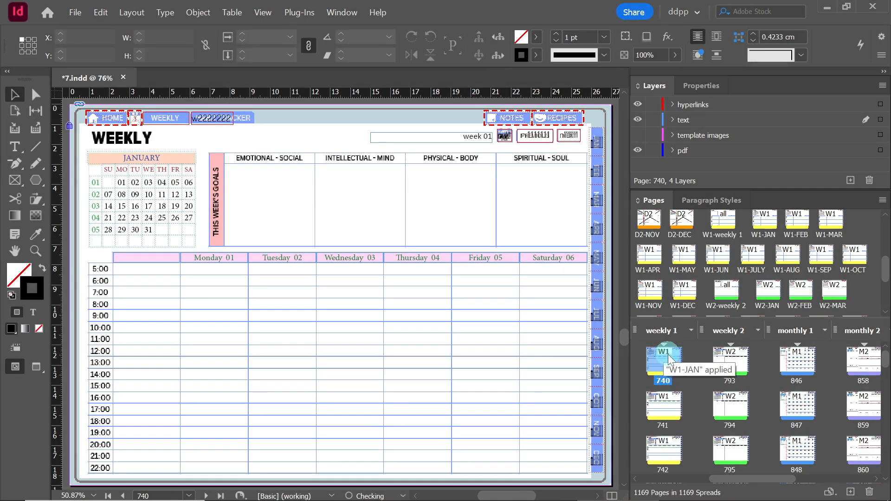
Step: Try moving the Friday header text frame on the W1-weekly 1 parent up into the goals table
{"action": "double_click", "coordinate": [720, 221]}
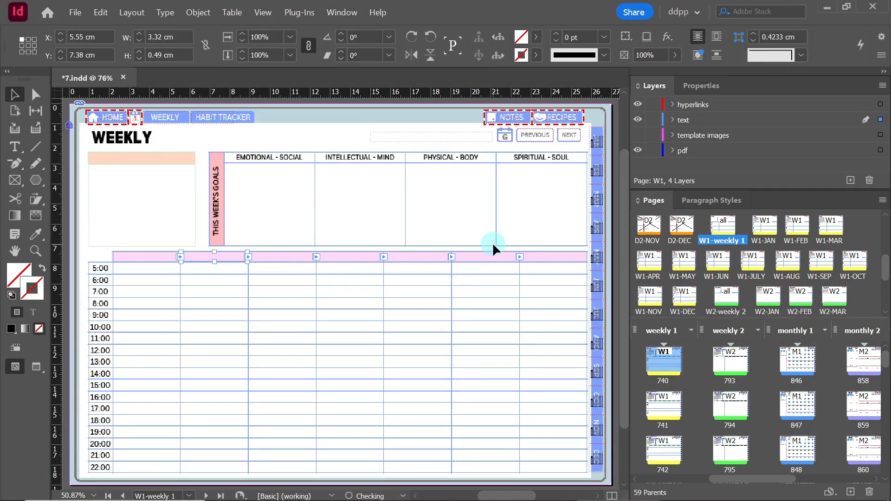
{"action": "left_click_drag", "start_coordinate": [490, 254], "coordinate": [468, 213]}
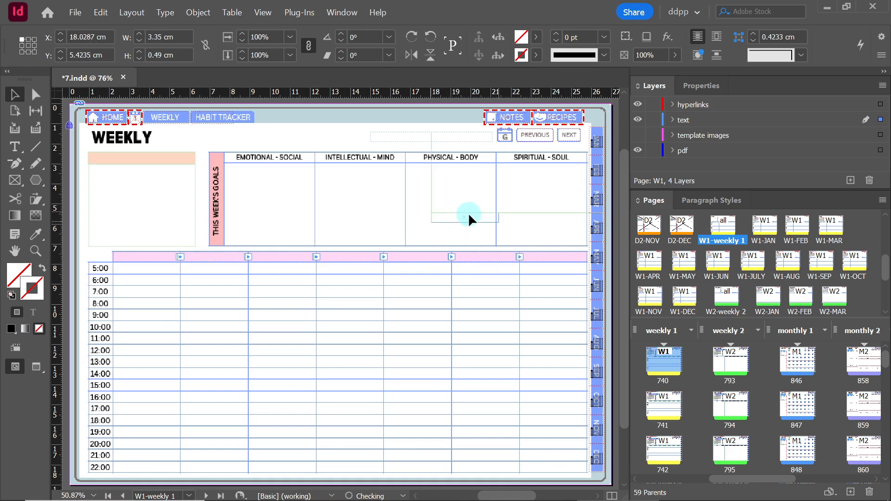
{"action": "double_click", "coordinate": [665, 360]}
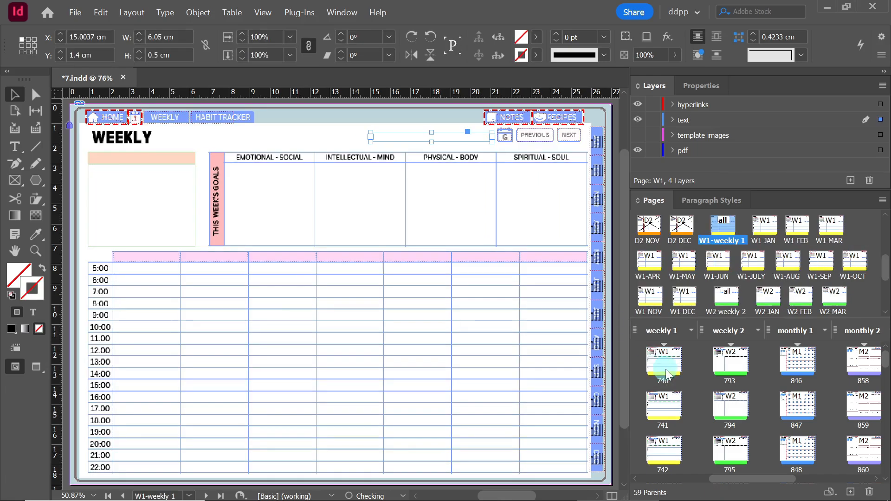
Step: On page 740, set the "week 01" text beside the calendar icon in all caps
{"action": "double_click", "coordinate": [665, 371]}
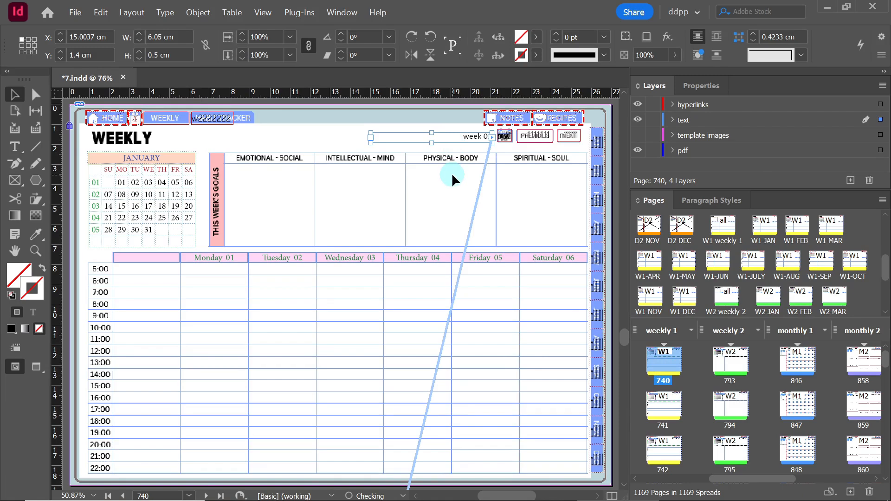
{"action": "left_click", "coordinate": [15, 147]}
{"action": "key", "text": "ctrl+a"}
{"action": "left_click", "coordinate": [472, 137]}
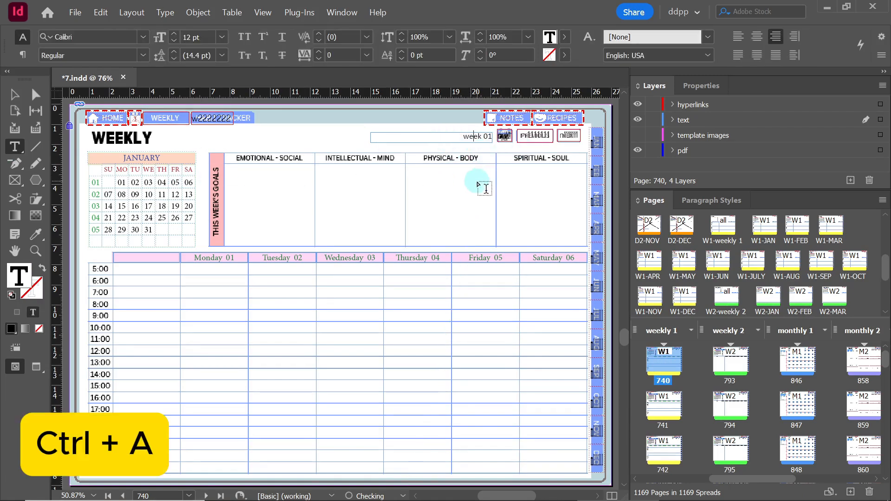
{"action": "key", "text": "ctrl+a"}
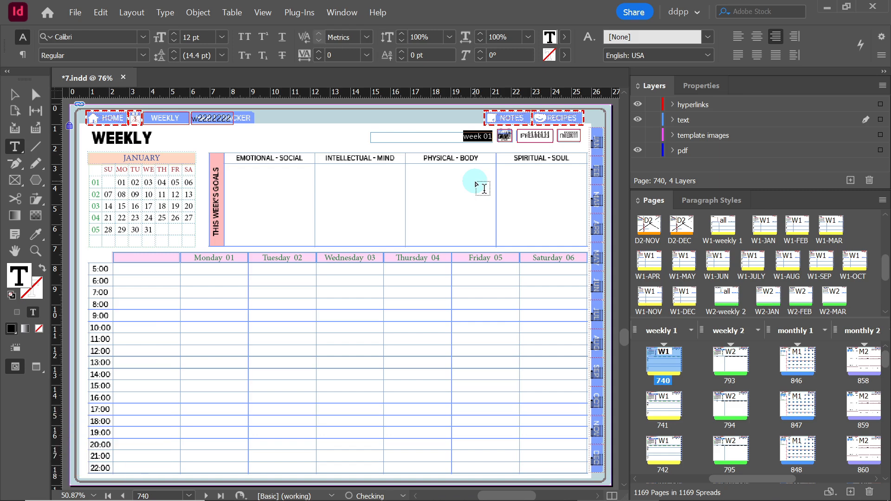
{"action": "left_click", "coordinate": [244, 36]}
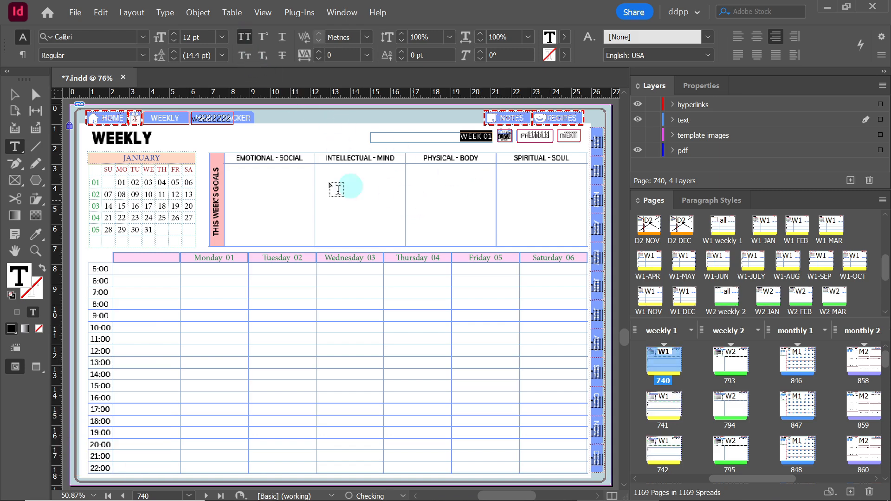
{"action": "left_click", "coordinate": [14, 95]}
{"action": "left_click", "coordinate": [461, 199]}
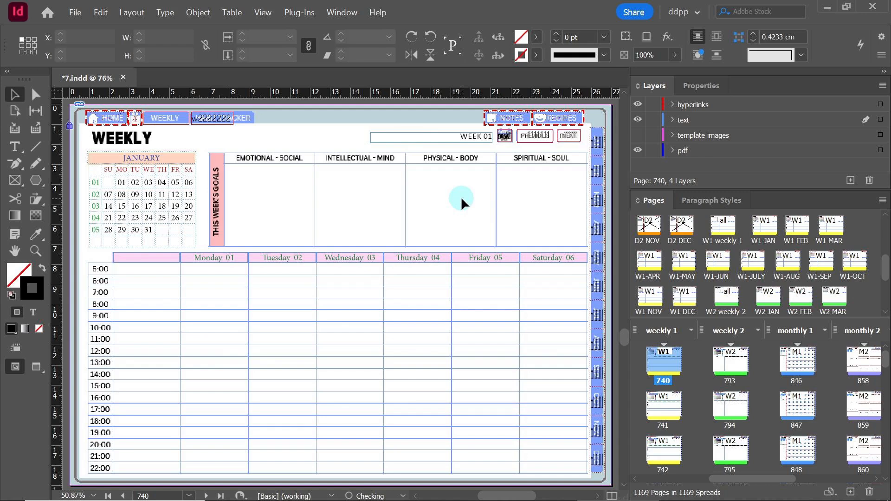
{"action": "left_click", "coordinate": [460, 196]}
Step: On the W1-weekly 1 parent, compare the calendar, PREVIOUS and NEXT hyperlink frames against the old template images and the new design
{"action": "double_click", "coordinate": [729, 232]}
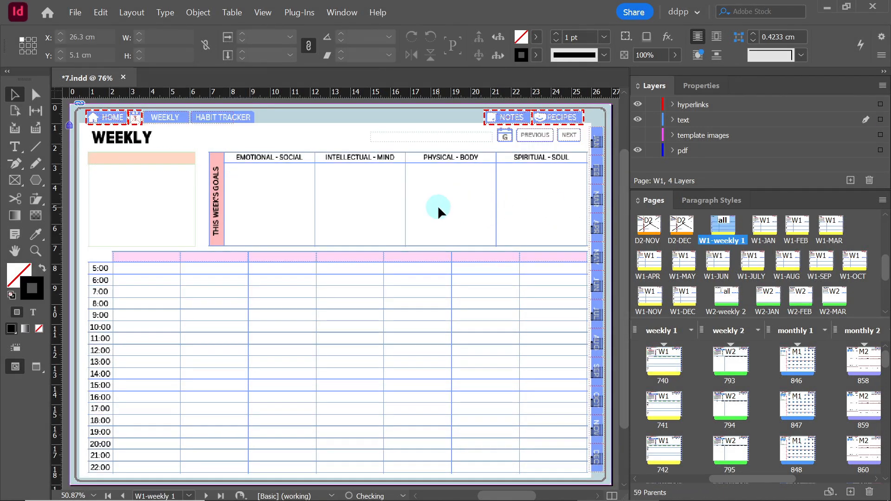
{"action": "left_click", "coordinate": [637, 135]}
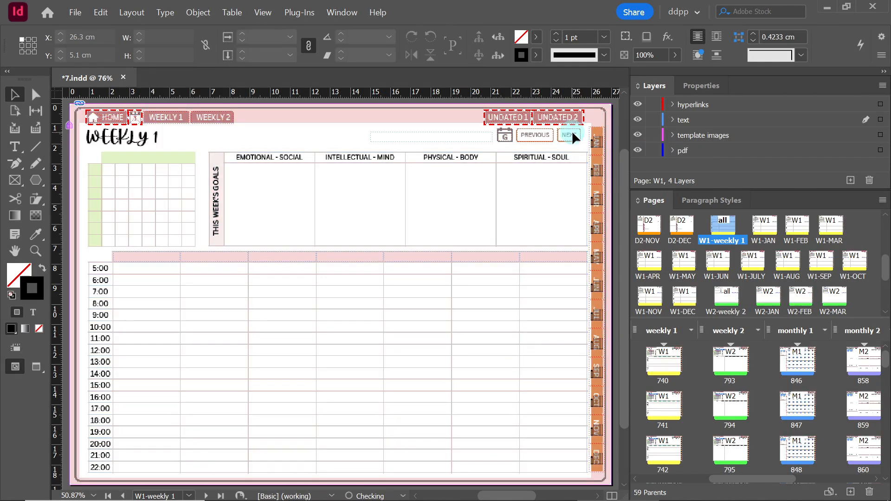
{"action": "left_click", "coordinate": [529, 134]}
{"action": "left_click", "coordinate": [513, 132]}
{"action": "left_click", "coordinate": [36, 251]}
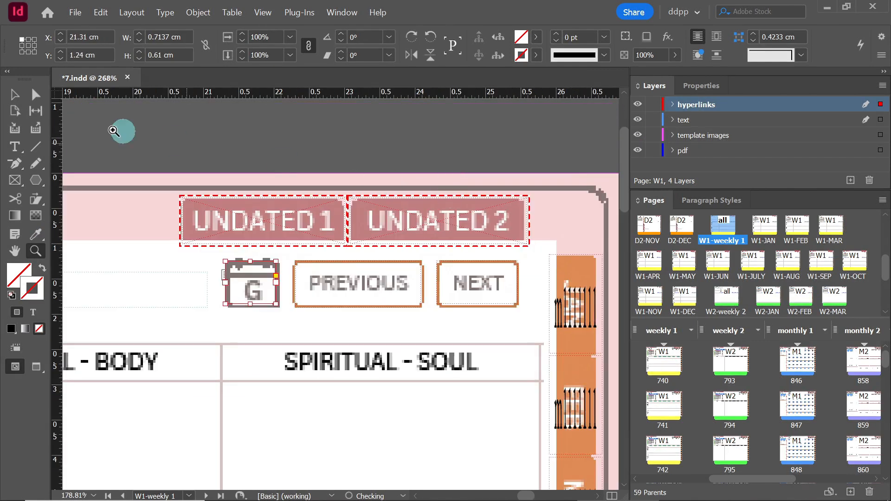
{"action": "left_click", "coordinate": [15, 94]}
{"action": "left_click_drag", "start_coordinate": [480, 334], "coordinate": [264, 279]}
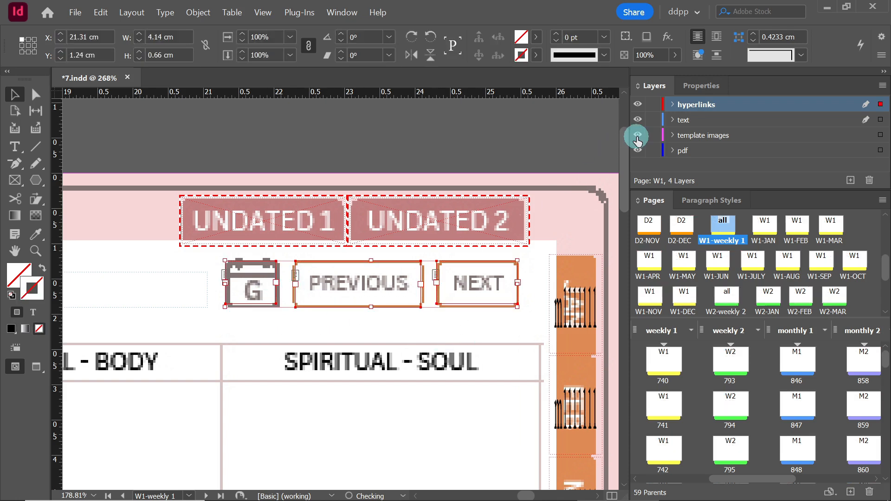
{"action": "left_click", "coordinate": [638, 135]}
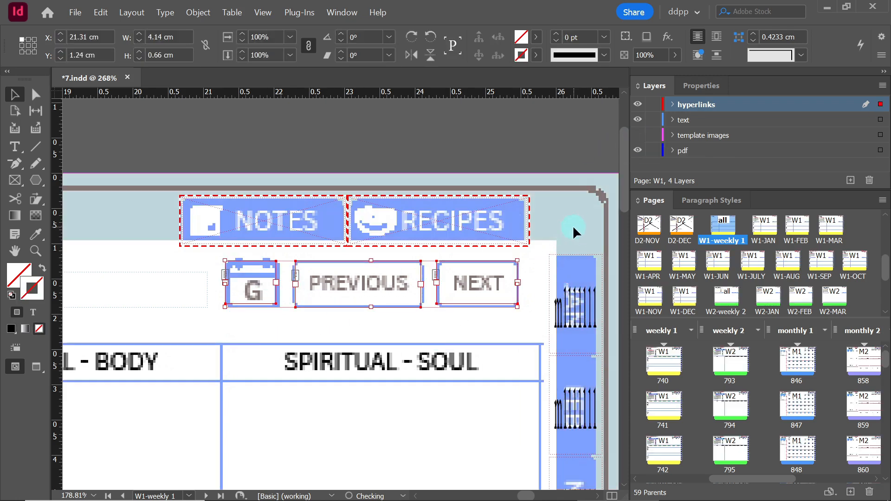
{"action": "left_click", "coordinate": [638, 136]}
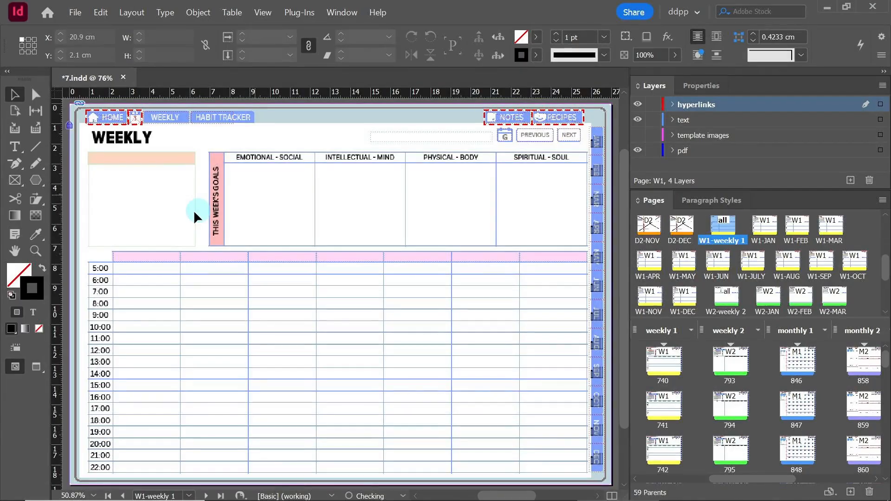
Step: On the W1-weekly 1 parent, widen the old WEEKLY 2 hyperlink frame to about 3.14 cm so it covers the HABIT TRACKER tab
{"action": "left_click", "coordinate": [111, 226]}
{"action": "left_click", "coordinate": [36, 251]}
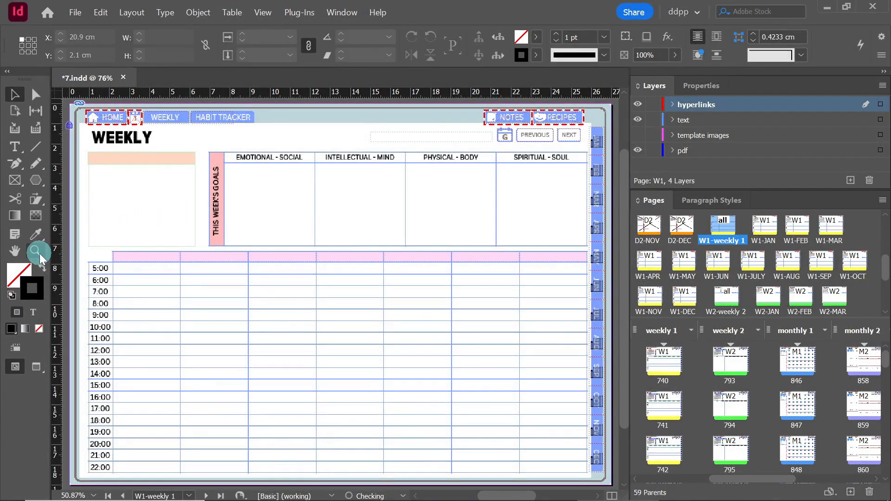
{"action": "left_click_drag", "start_coordinate": [274, 95], "coordinate": [137, 153]}
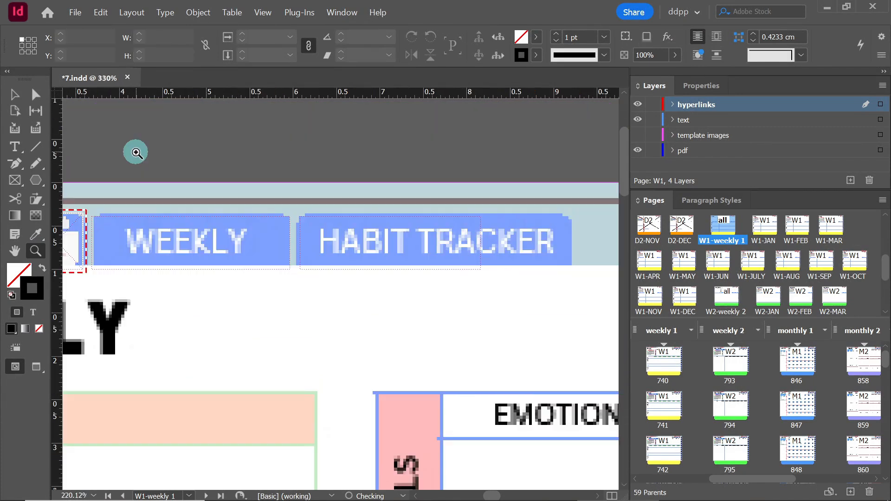
{"action": "left_click", "coordinate": [15, 95]}
{"action": "left_click", "coordinate": [240, 237]}
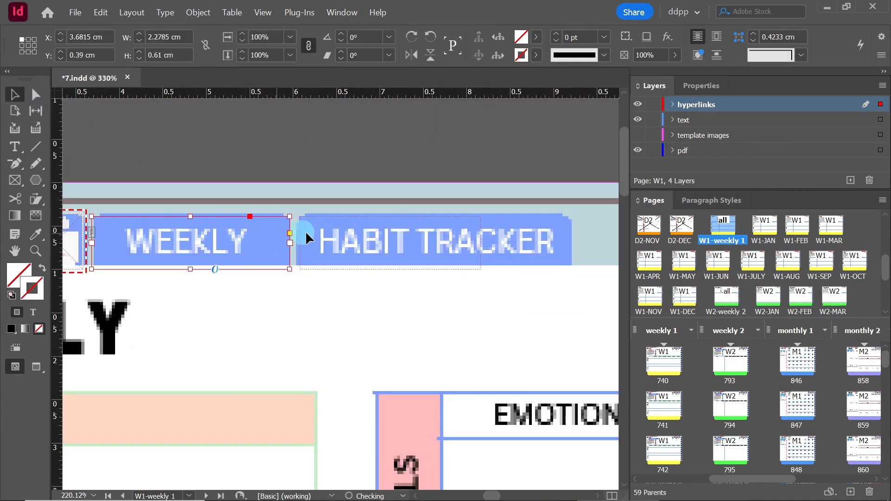
{"action": "left_click", "coordinate": [638, 135]}
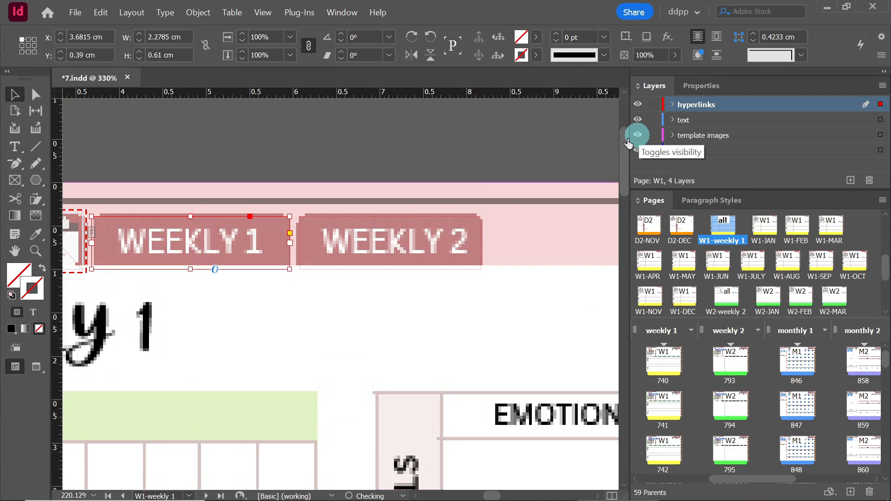
{"action": "left_click", "coordinate": [342, 241]}
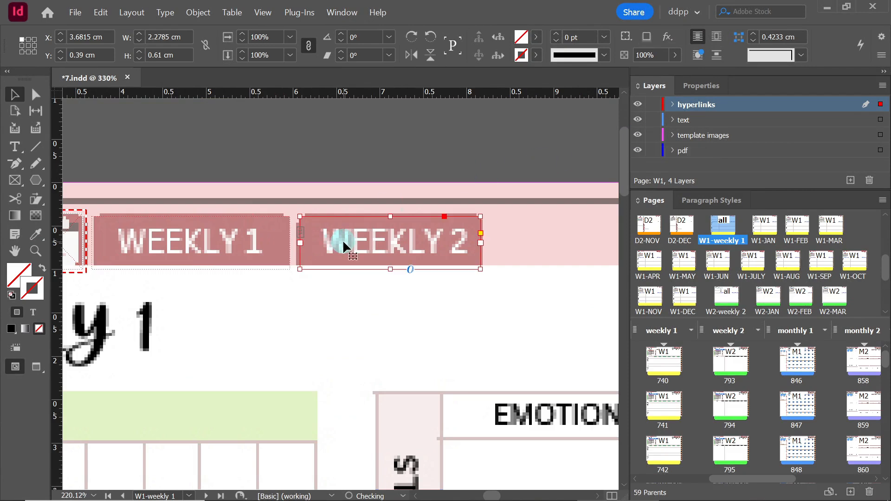
{"action": "left_click", "coordinate": [638, 136]}
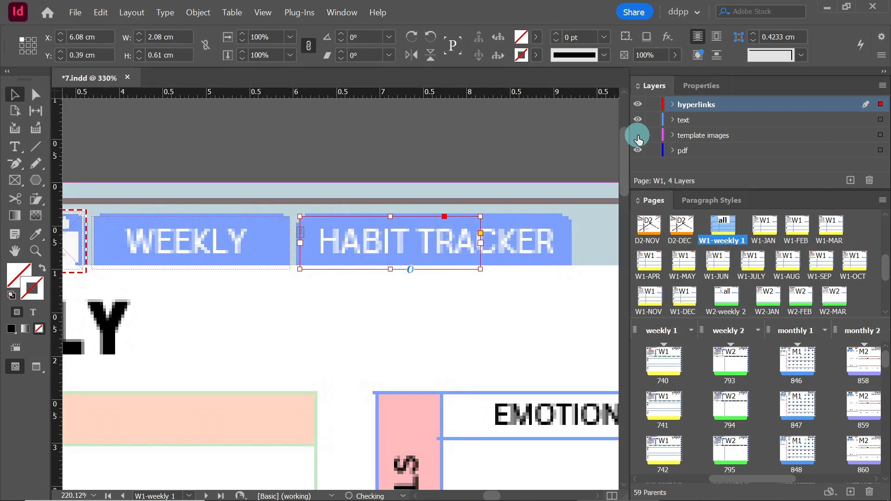
{"action": "left_click", "coordinate": [638, 136]}
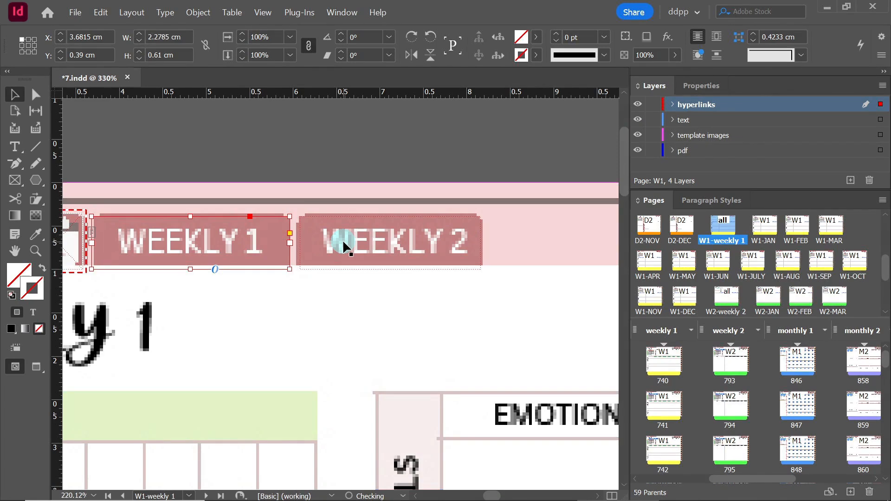
{"action": "left_click", "coordinate": [344, 245]}
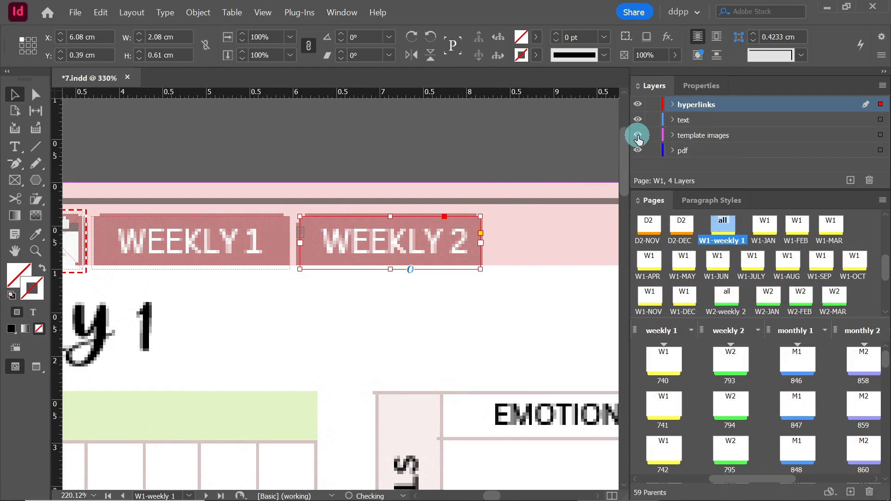
{"action": "left_click", "coordinate": [638, 135]}
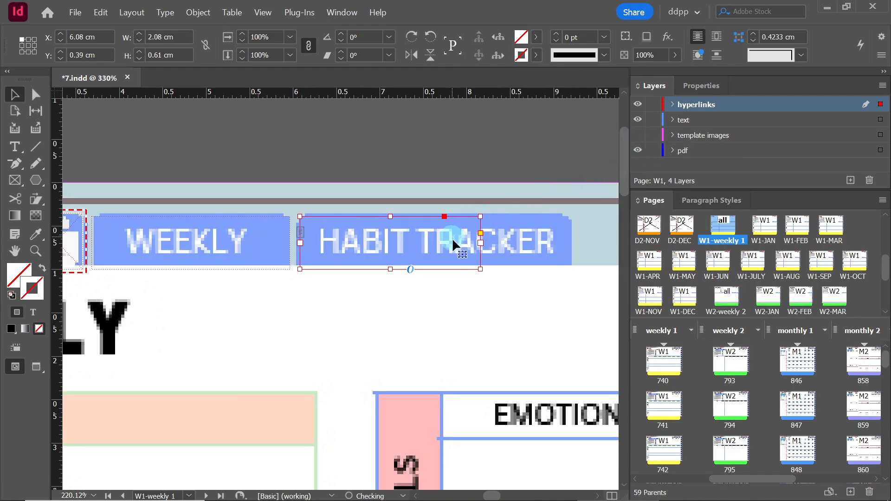
{"action": "left_click_drag", "start_coordinate": [480, 243], "coordinate": [573, 248]}
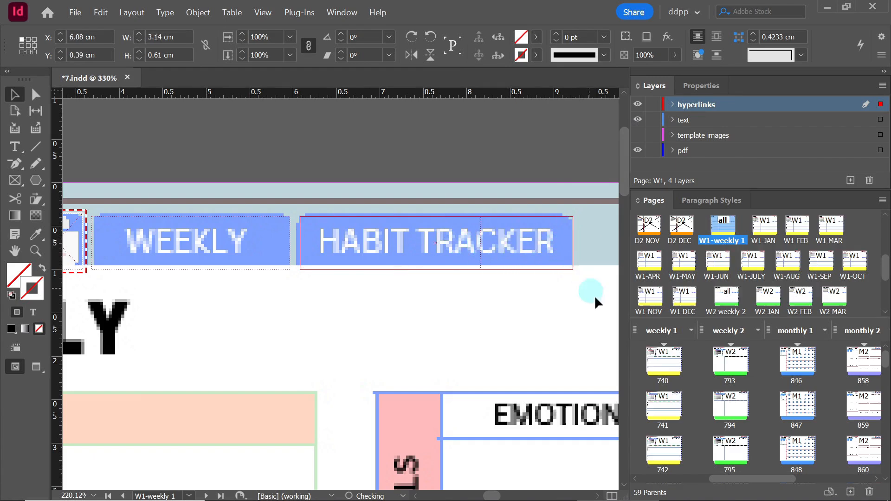
Step: On page 740, set the horizontal scale of the "w2222222" hyperlink text to 168% so it spans the HABIT TRACKER tab
{"action": "double_click", "coordinate": [664, 361]}
{"action": "left_click", "coordinate": [348, 280]}
{"action": "left_click", "coordinate": [14, 146]}
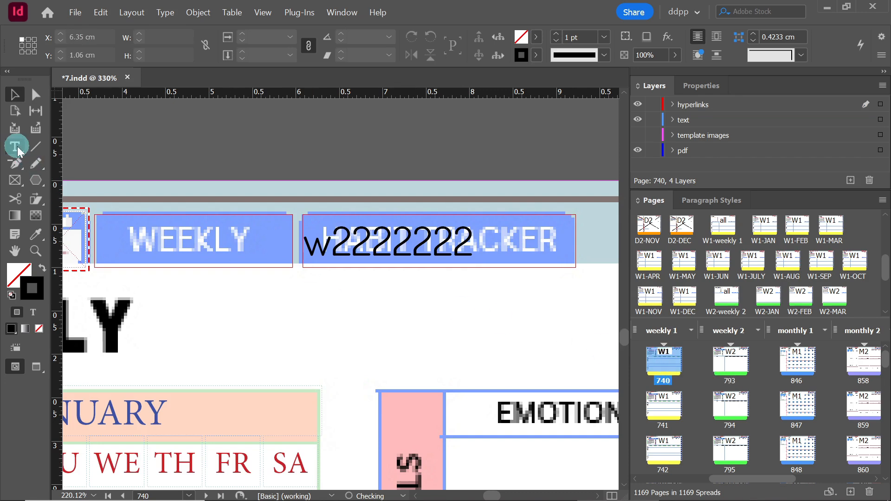
{"action": "left_click", "coordinate": [411, 252]}
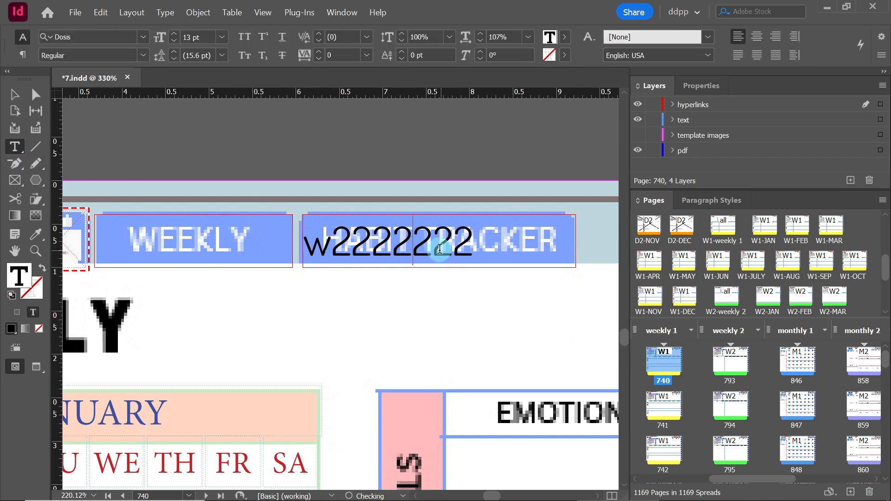
{"action": "key", "text": "ctrl+a"}
{"action": "left_click", "coordinate": [480, 34]}
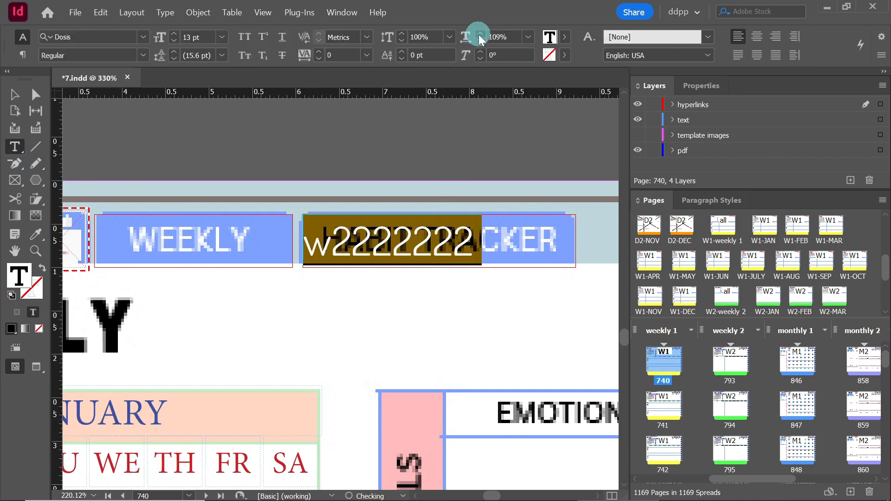
{"action": "left_click", "coordinate": [480, 34]}
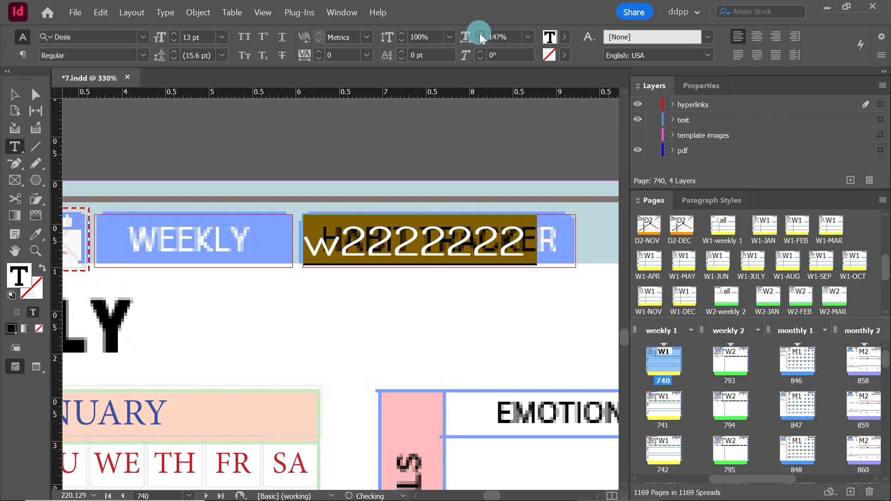
{"action": "left_click", "coordinate": [481, 34]}
{"action": "left_click", "coordinate": [480, 34]}
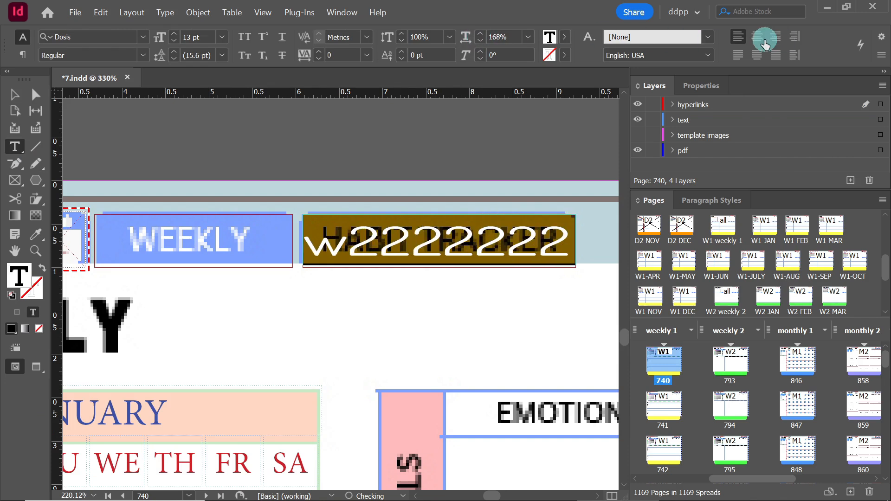
{"action": "left_click", "coordinate": [533, 277]}
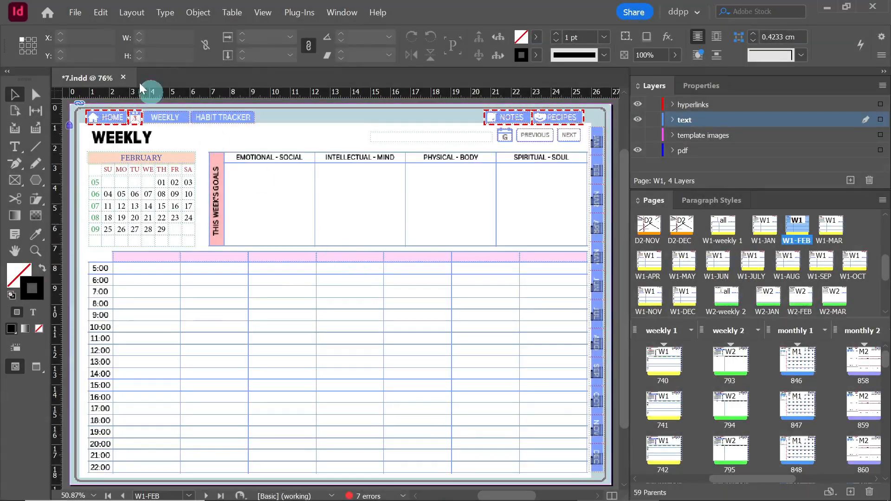
Step: Save the document as a new InDesign file named 8
{"action": "left_click", "coordinate": [75, 14]}
{"action": "left_click", "coordinate": [116, 117]}
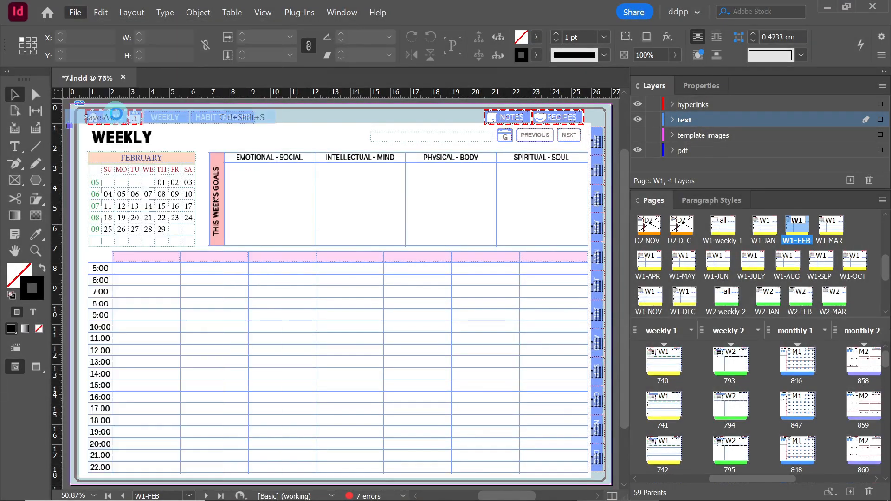
{"action": "type", "text": "8"}
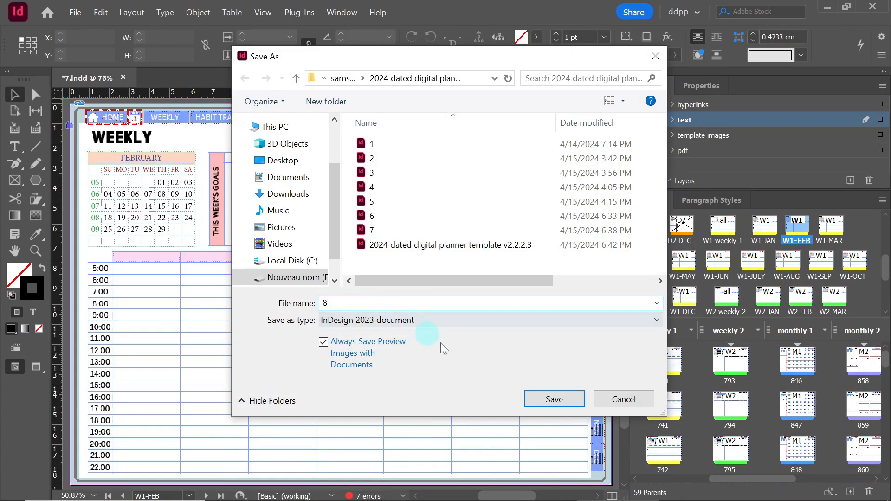
{"action": "left_click", "coordinate": [562, 400]}
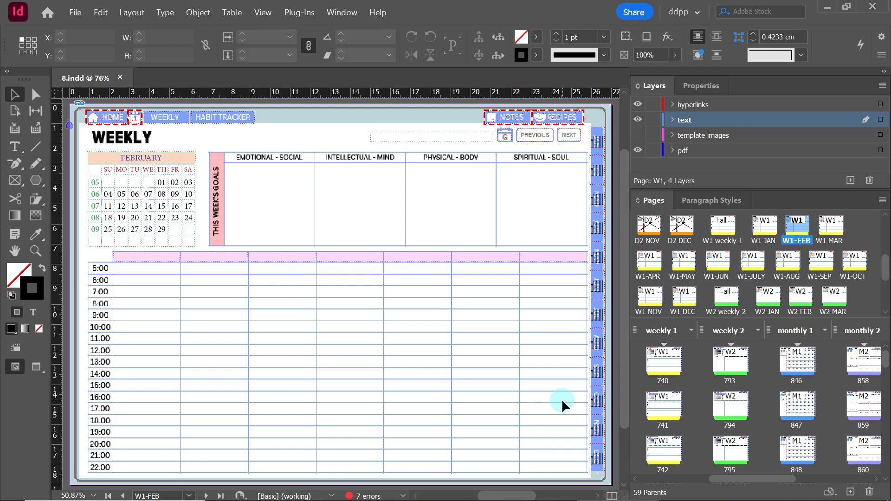
Step: On habit tracker page 793, set all the weekday and date header text above the habits table to 11 pt
{"action": "left_click", "coordinate": [691, 380]}
{"action": "double_click", "coordinate": [735, 363]}
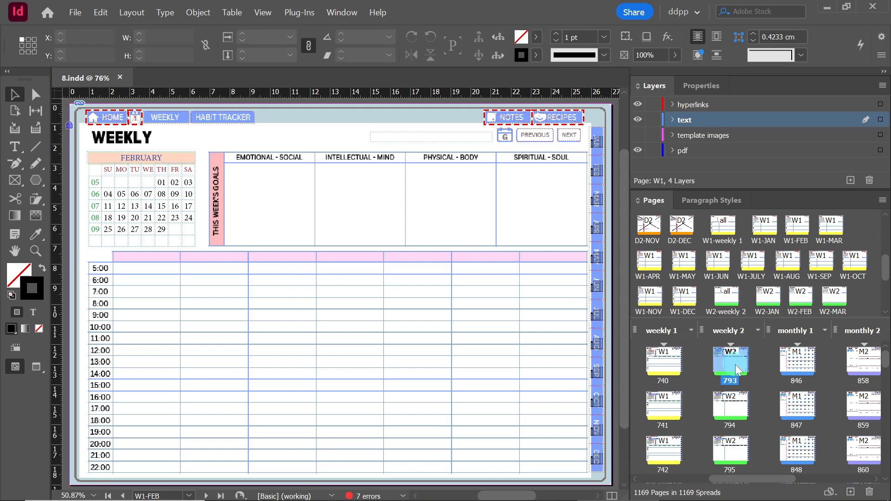
{"action": "left_click", "coordinate": [373, 335]}
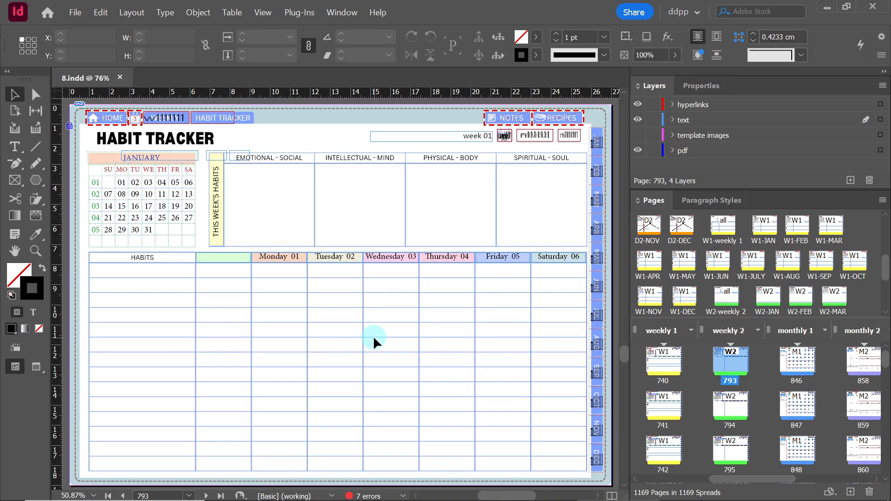
{"action": "left_click", "coordinate": [15, 147]}
{"action": "left_click", "coordinate": [274, 259]}
{"action": "key", "text": "ctrl+a"}
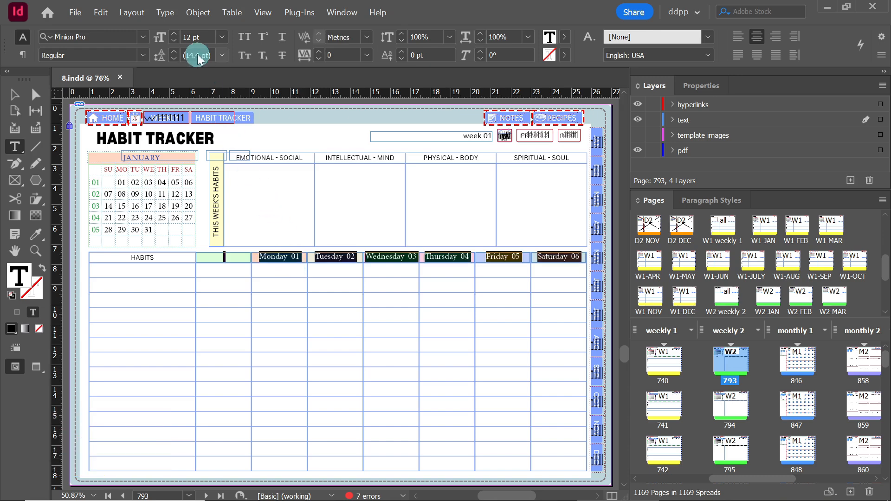
{"action": "left_click", "coordinate": [173, 41]}
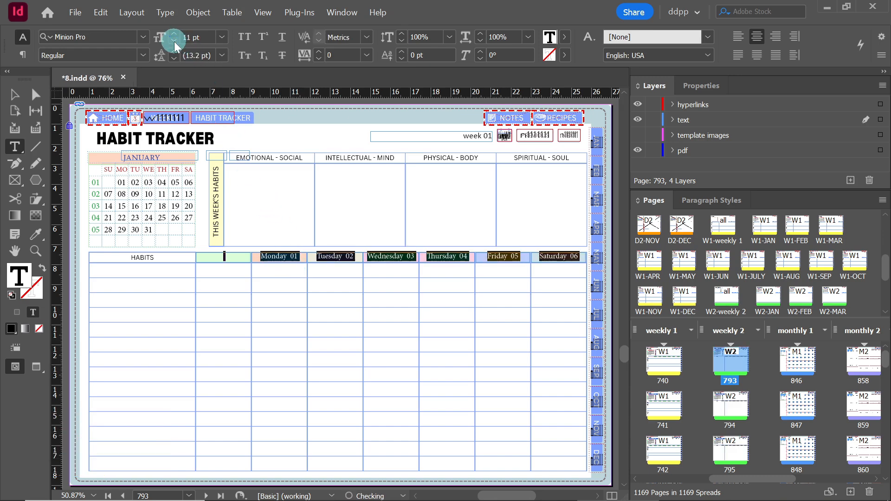
Step: Set the weekday and date header text on page 793 in all caps and change its font to Calibri
{"action": "left_click", "coordinate": [243, 41]}
{"action": "left_click", "coordinate": [246, 39]}
{"action": "left_click", "coordinate": [84, 37]}
{"action": "type", "text": "cal"}
{"action": "left_click", "coordinate": [108, 206]}
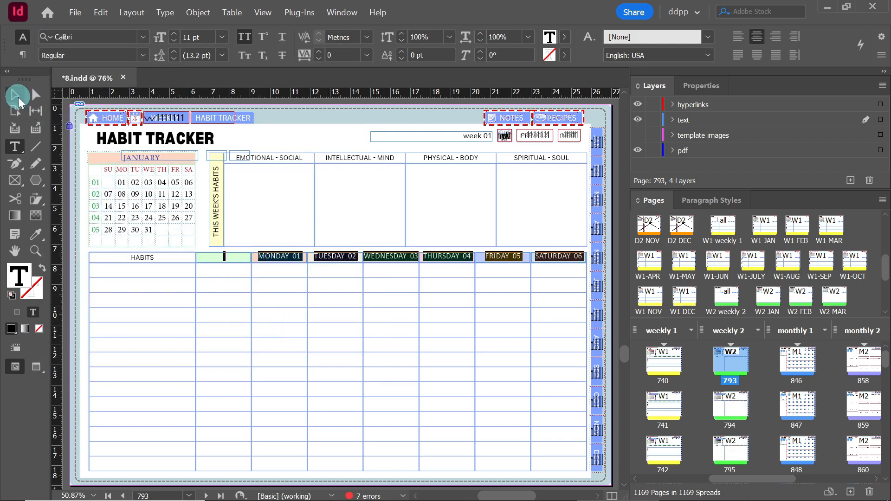
{"action": "left_click", "coordinate": [283, 338]}
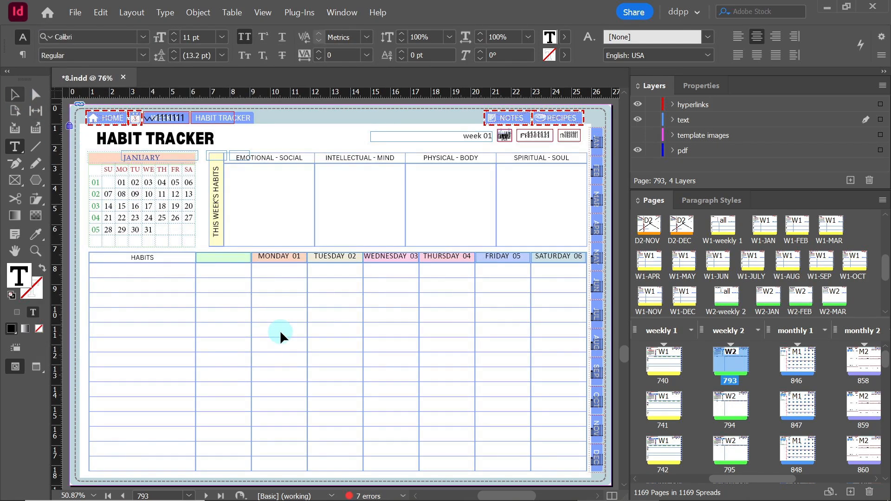
{"action": "key", "text": "Escape"}
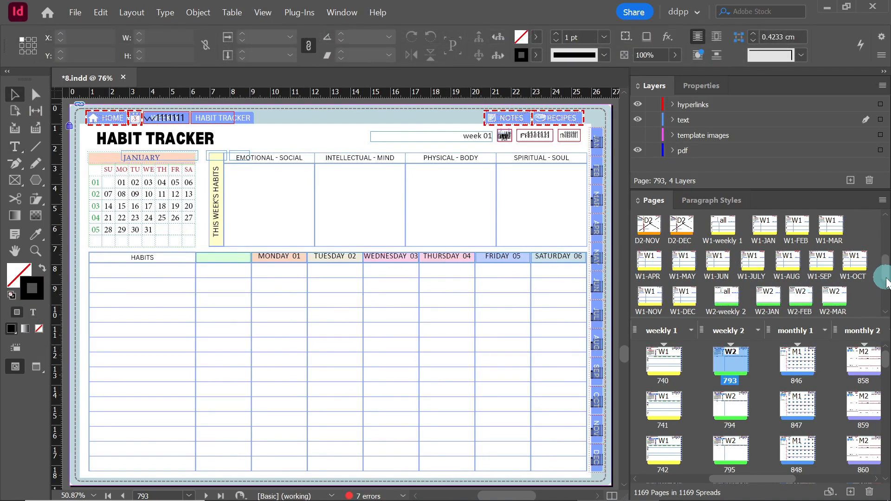
Step: On the W2-weekly 2 parent, move the row of weekday header text frames down slightly to a Y position of about 7.525 cm
{"action": "scroll", "coordinate": [879, 278], "scroll_direction": "down", "scroll_amount": 1}
{"action": "double_click", "coordinate": [728, 292]}
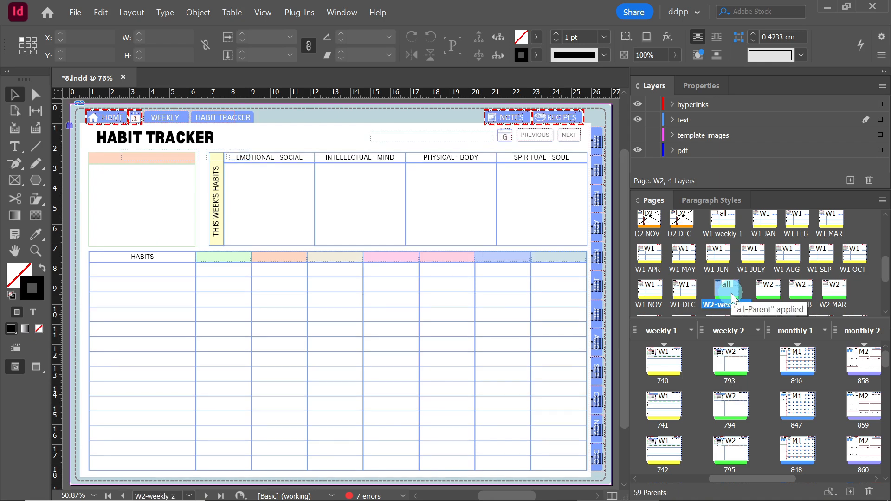
{"action": "left_click", "coordinate": [231, 288]}
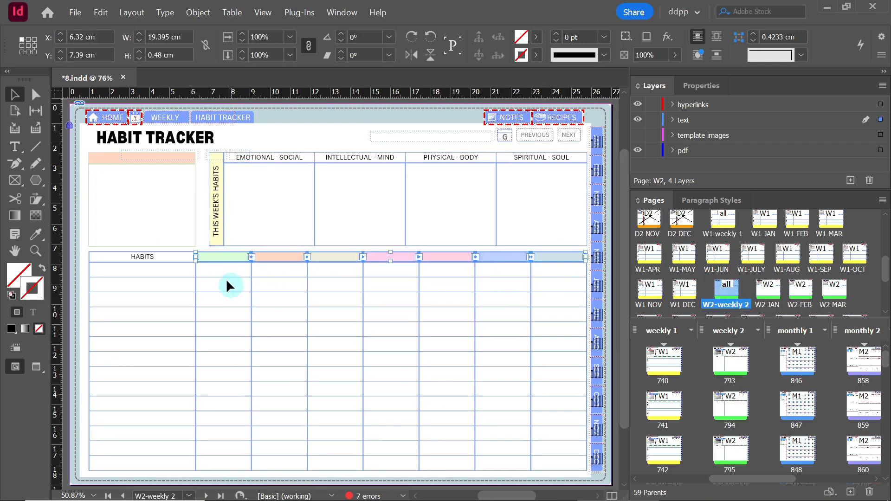
{"action": "left_click_drag", "start_coordinate": [237, 259], "coordinate": [239, 267]}
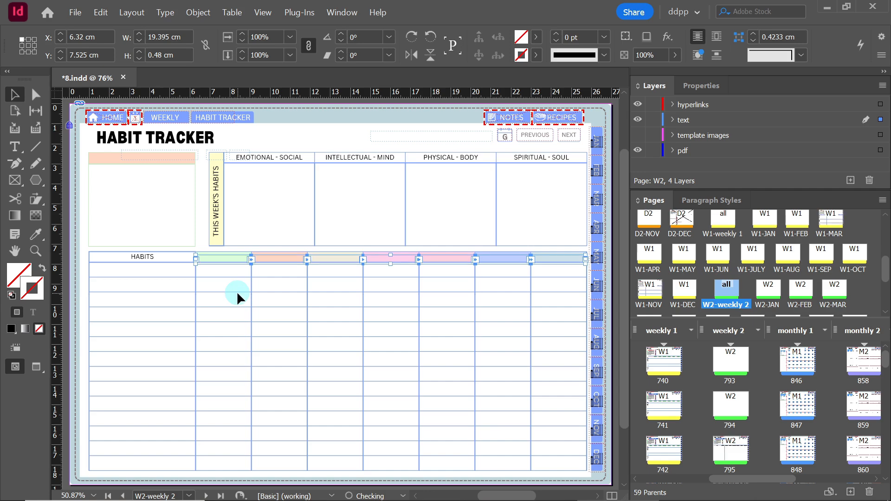
Step: Nudge the row of weekday header text frames on the W2-weekly 2 parent up slightly, and return to page 793
{"action": "key", "text": "Up"}
{"action": "key", "text": "Up"}
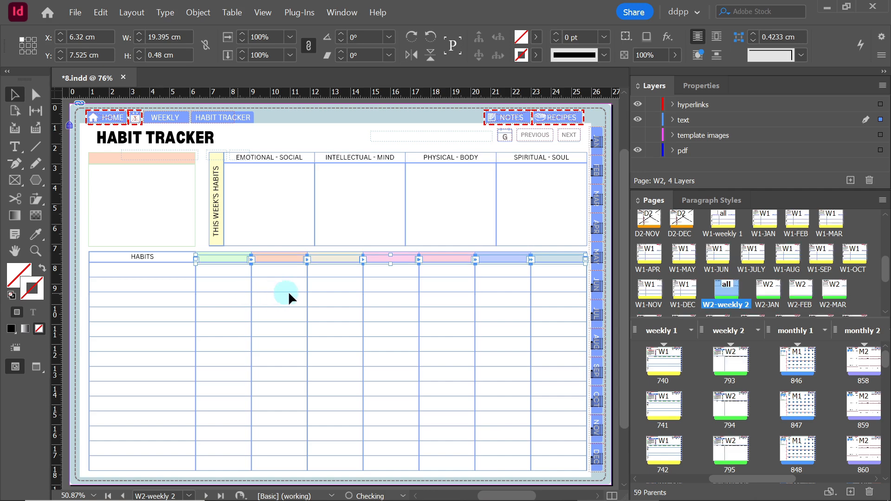
{"action": "double_click", "coordinate": [730, 361]}
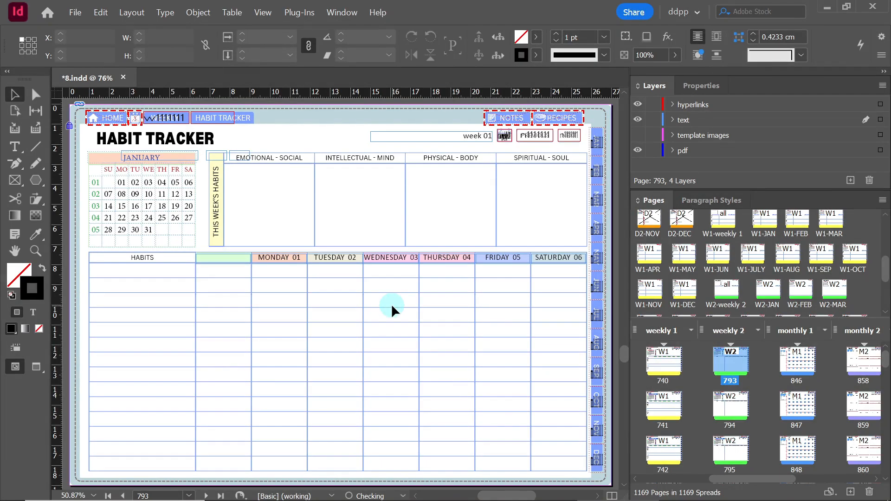
Step: Set the horizontal scale of all the weekday and date header text above the habits table on page 793 to 93%
{"action": "left_click", "coordinate": [262, 249]}
{"action": "left_click", "coordinate": [33, 161]}
{"action": "double_click", "coordinate": [273, 257]}
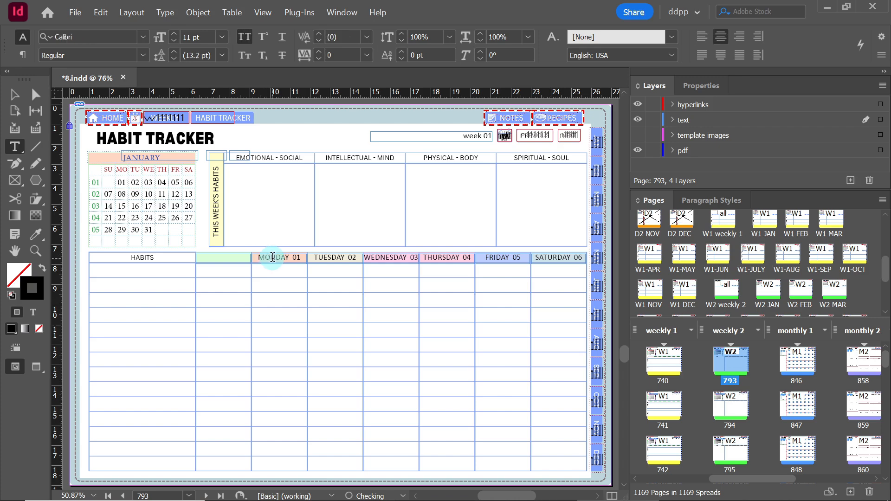
{"action": "key", "text": "ctrl+a"}
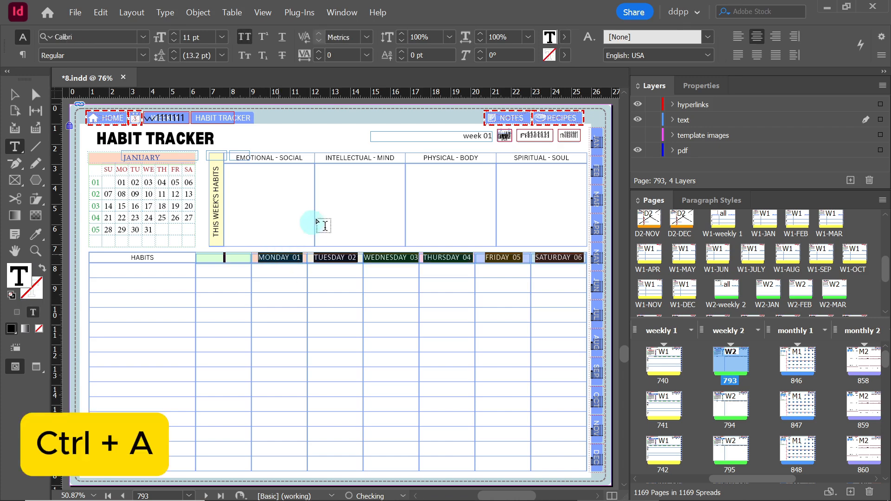
{"action": "left_click", "coordinate": [480, 41]}
{"action": "left_click", "coordinate": [480, 40]}
{"action": "left_click", "coordinate": [480, 40]}
{"action": "left_click", "coordinate": [480, 41]}
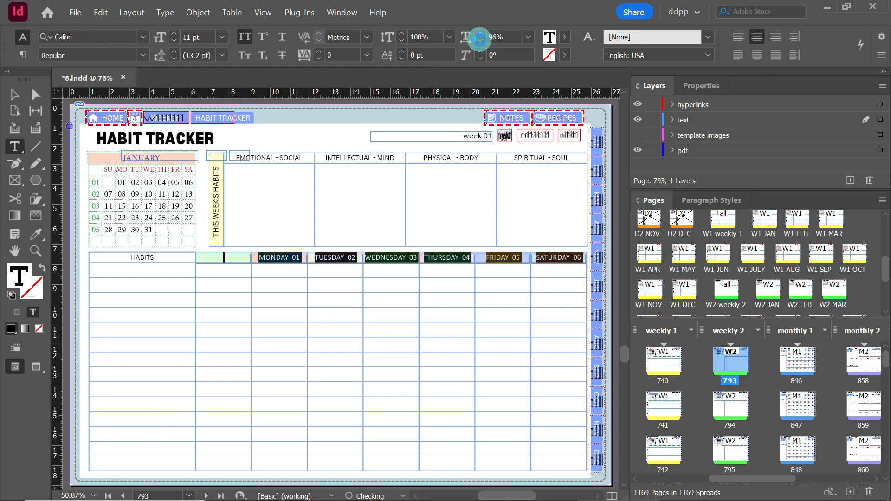
{"action": "left_click", "coordinate": [480, 40]}
{"action": "left_click", "coordinate": [479, 41]}
{"action": "left_click", "coordinate": [480, 41]}
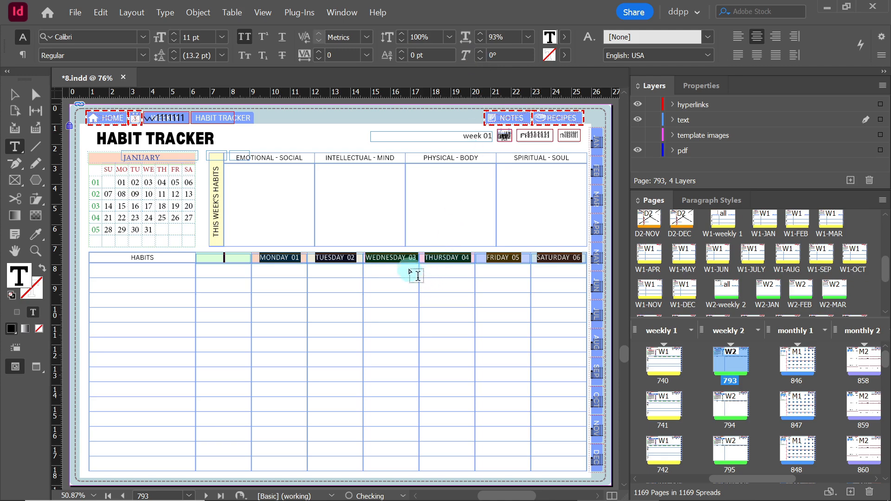
{"action": "left_click", "coordinate": [402, 258]}
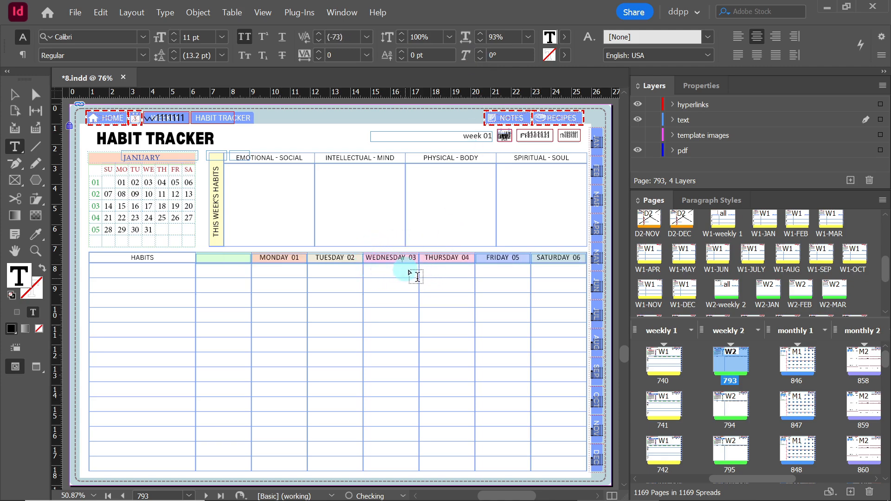
{"action": "key", "text": "Escape"}
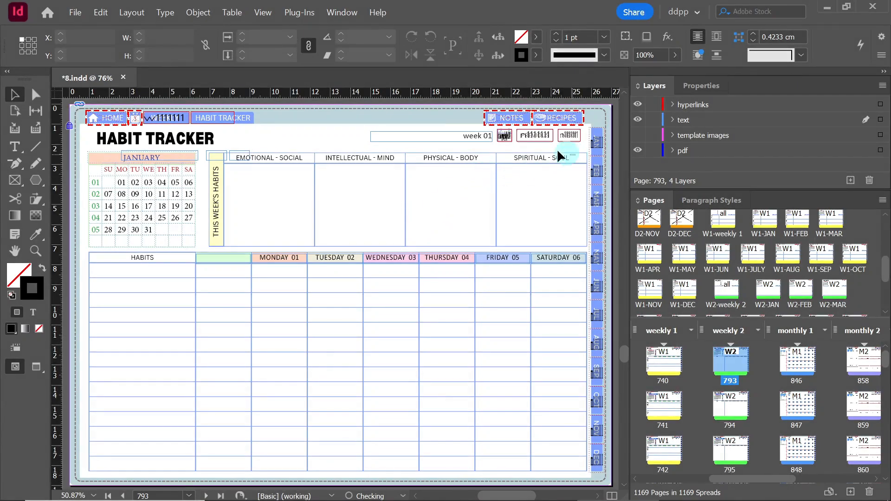
{"action": "left_click", "coordinate": [503, 135]}
{"action": "left_click", "coordinate": [503, 134]}
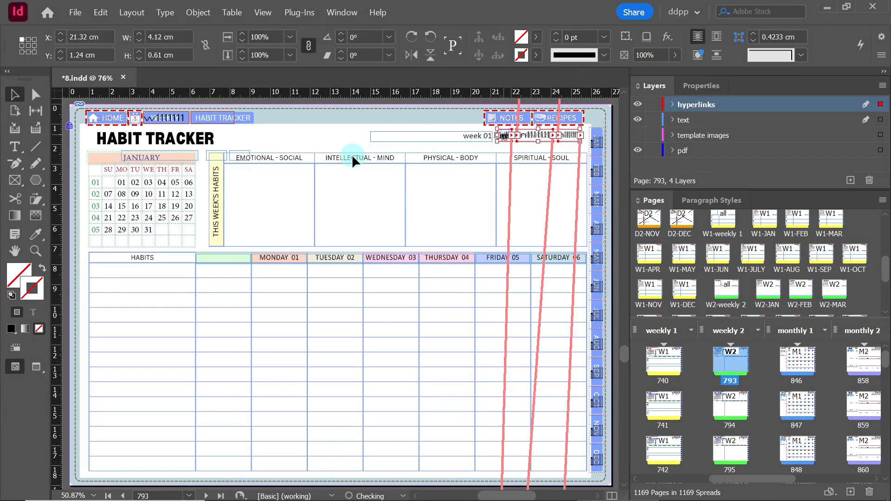
{"action": "left_click", "coordinate": [344, 138]}
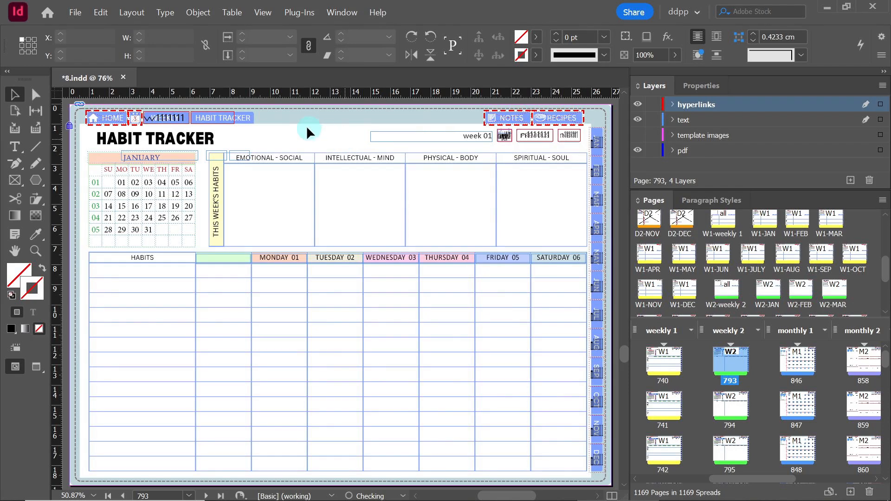
{"action": "key", "text": "d"}
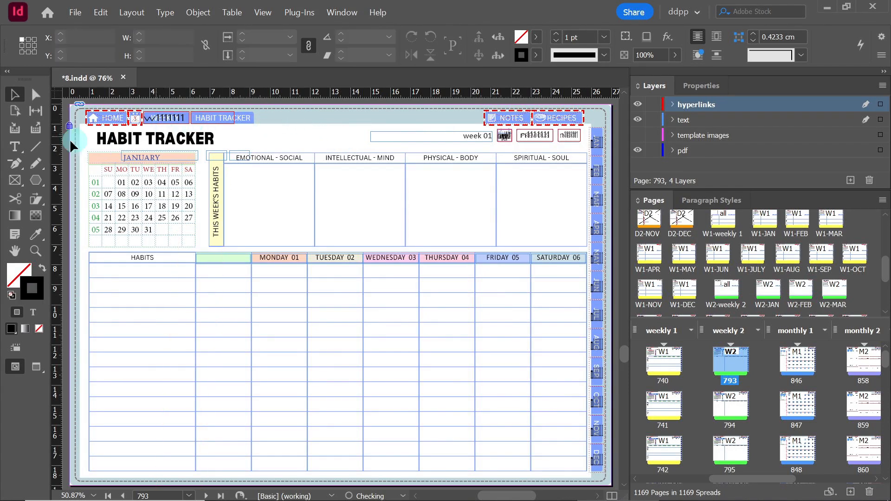
Step: Center-align all the hyperlink text in the frame over the WEEKLY tab on page 793
{"action": "left_click", "coordinate": [15, 147]}
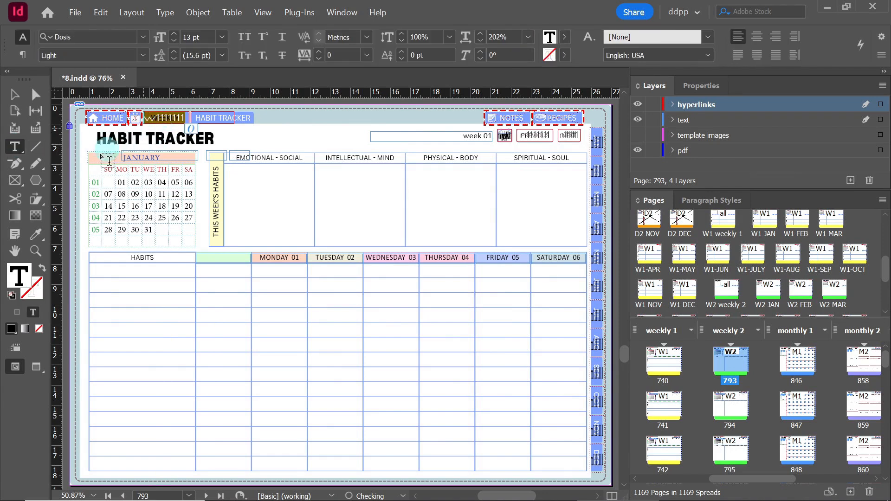
{"action": "left_click", "coordinate": [35, 250]}
{"action": "left_click_drag", "start_coordinate": [218, 106], "coordinate": [120, 148]}
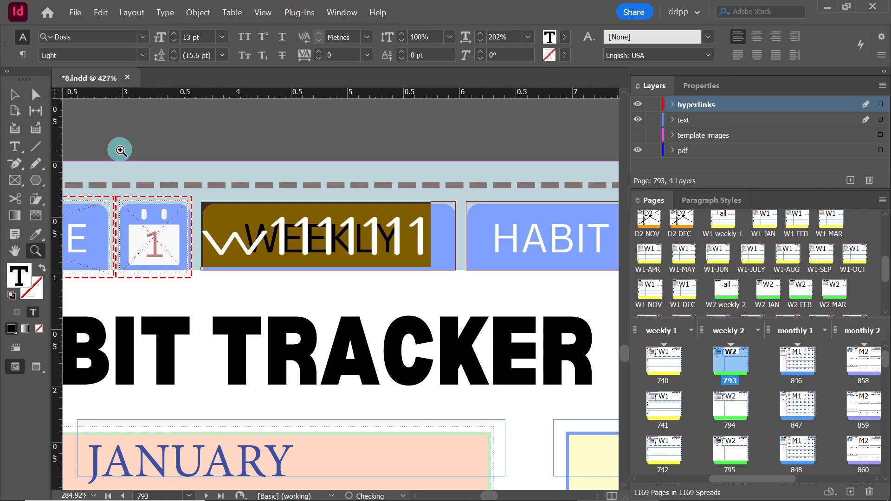
{"action": "left_click", "coordinate": [15, 147]}
{"action": "left_click", "coordinate": [301, 305]}
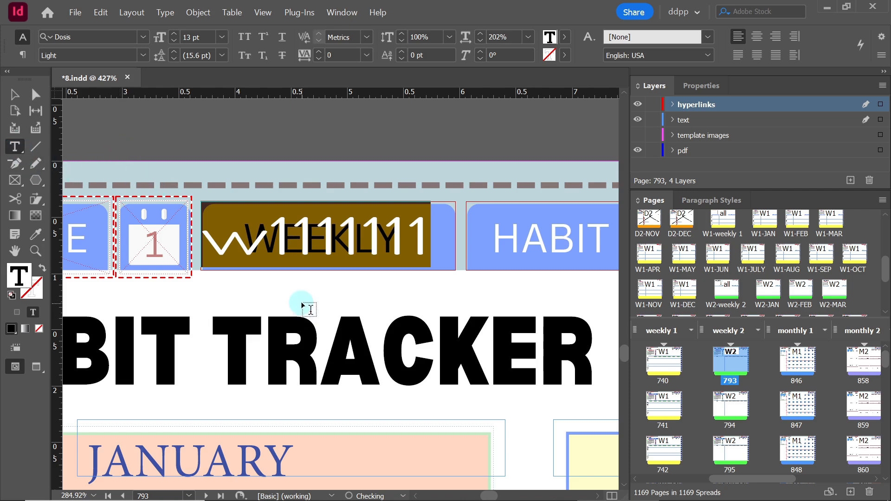
{"action": "left_click", "coordinate": [318, 246]}
{"action": "key", "text": "ctrl+a"}
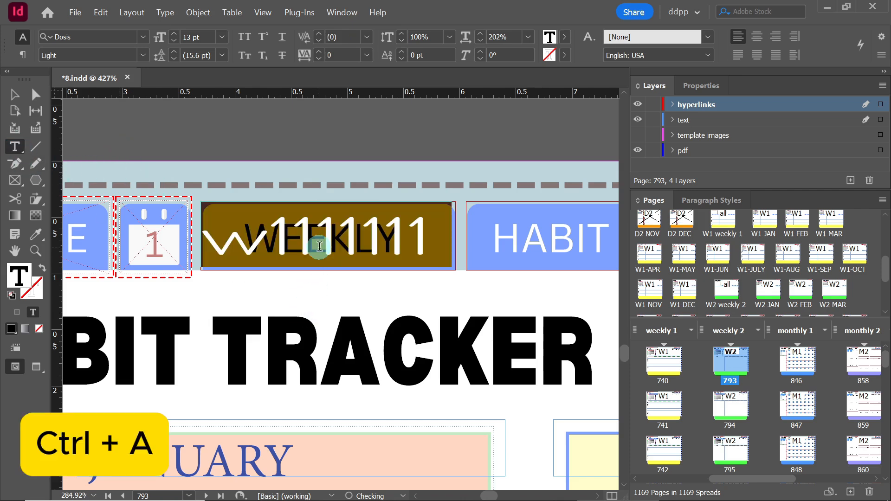
{"action": "left_click", "coordinate": [764, 42]}
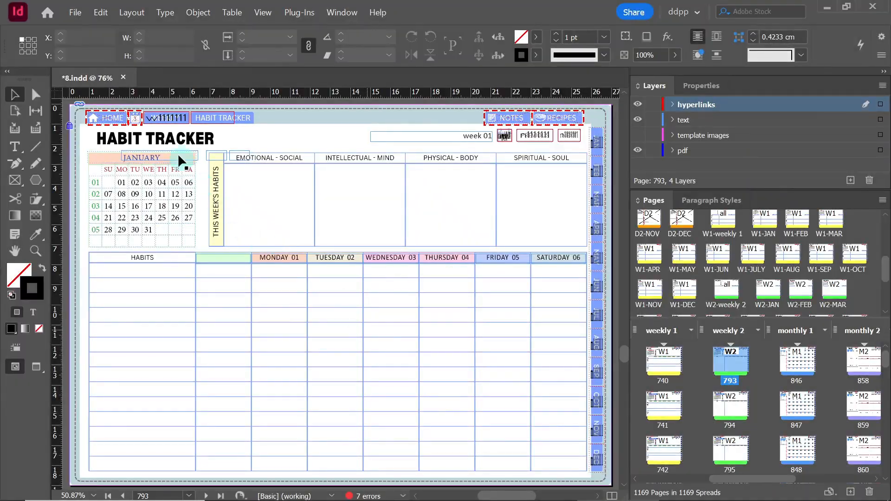
Step: Save the document as a new InDesign file named 9
{"action": "left_click", "coordinate": [75, 13]}
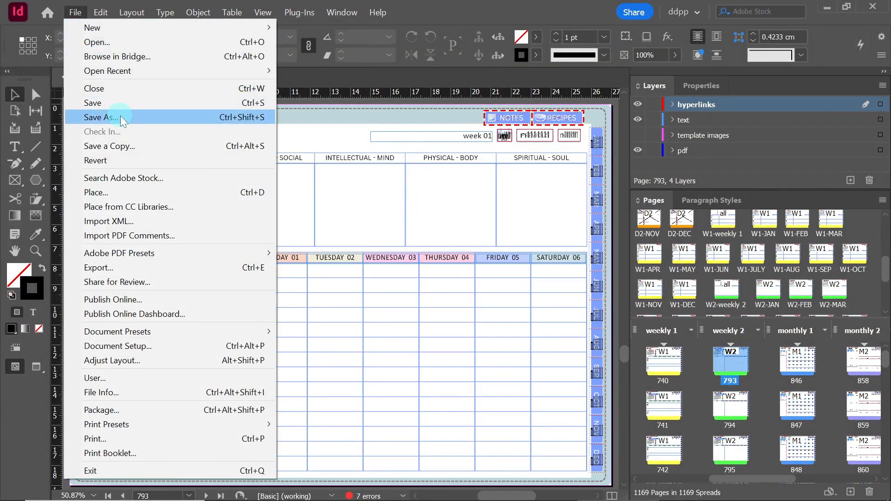
{"action": "left_click", "coordinate": [257, 207]}
{"action": "type", "text": "9"}
{"action": "key", "text": "Return"}
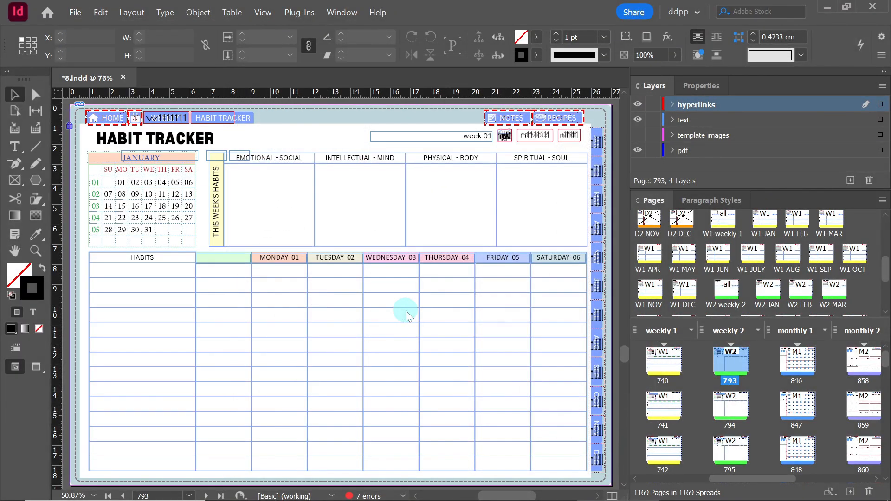